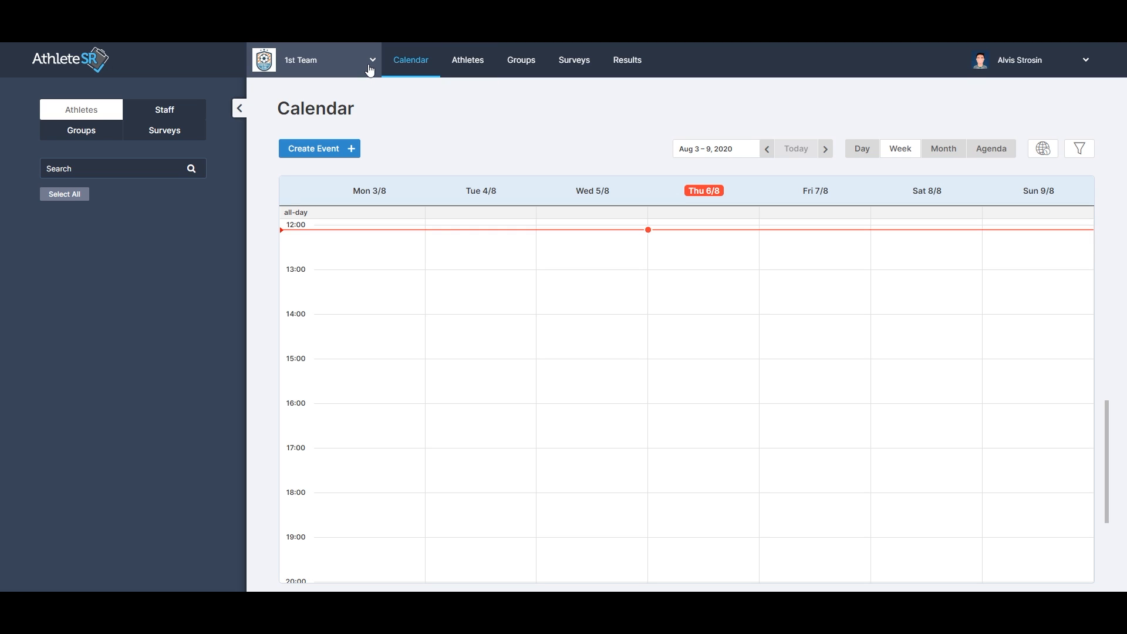
Switch the team to 2nd Team and view its week calendar.
click(370, 70)
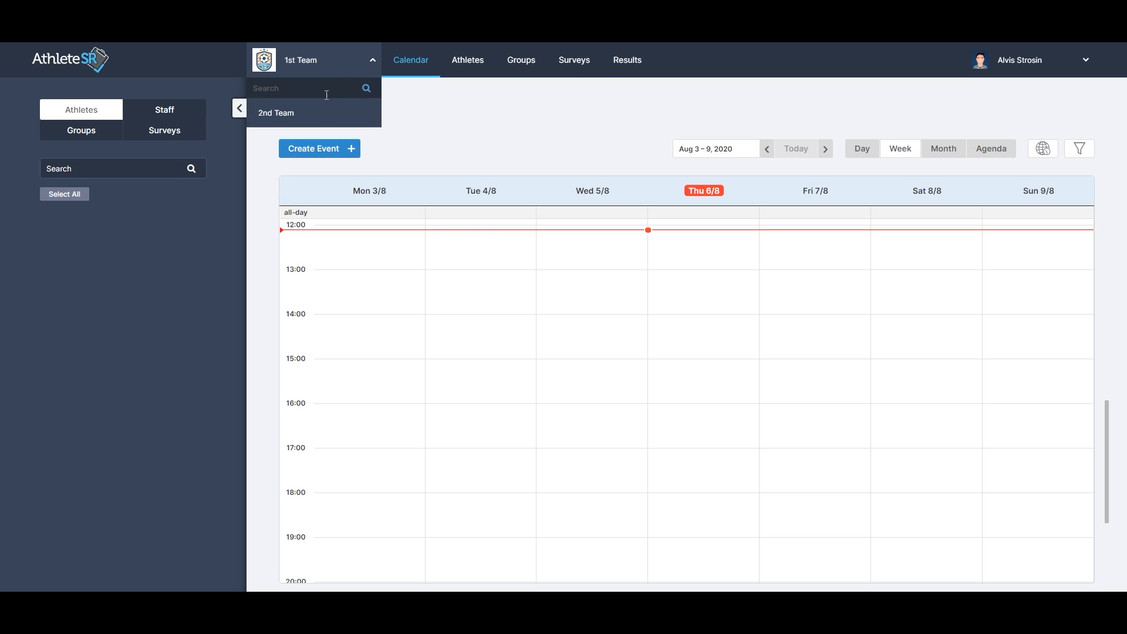
click(322, 115)
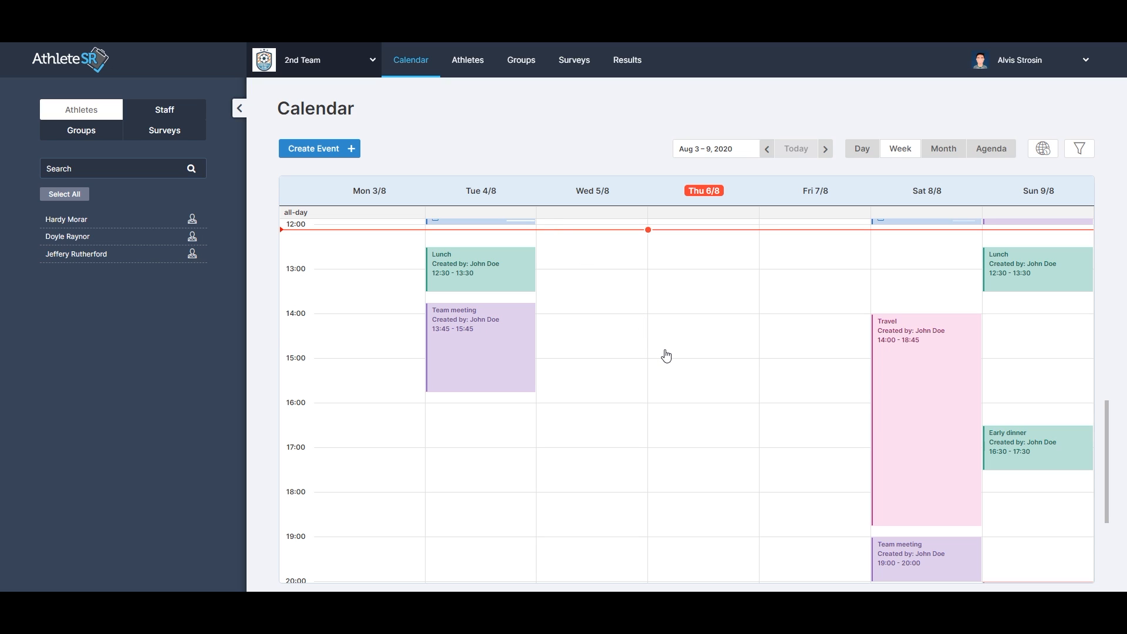
scroll(665, 356, up, 4)
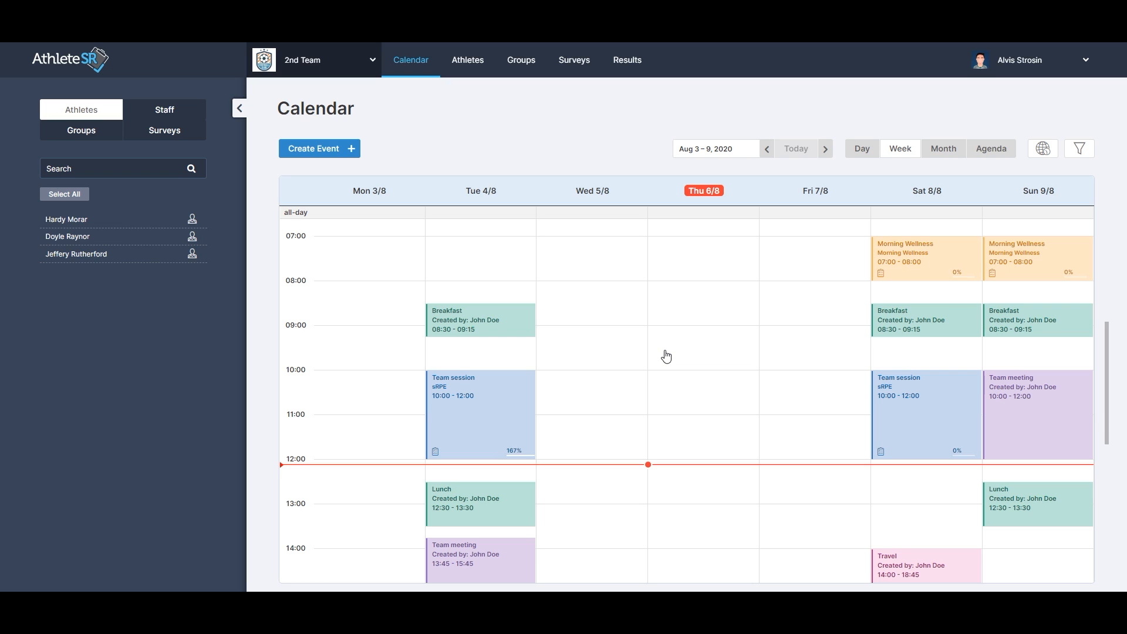
Add a new athlete with first name, last name and e-mail address, and save it.
click(473, 65)
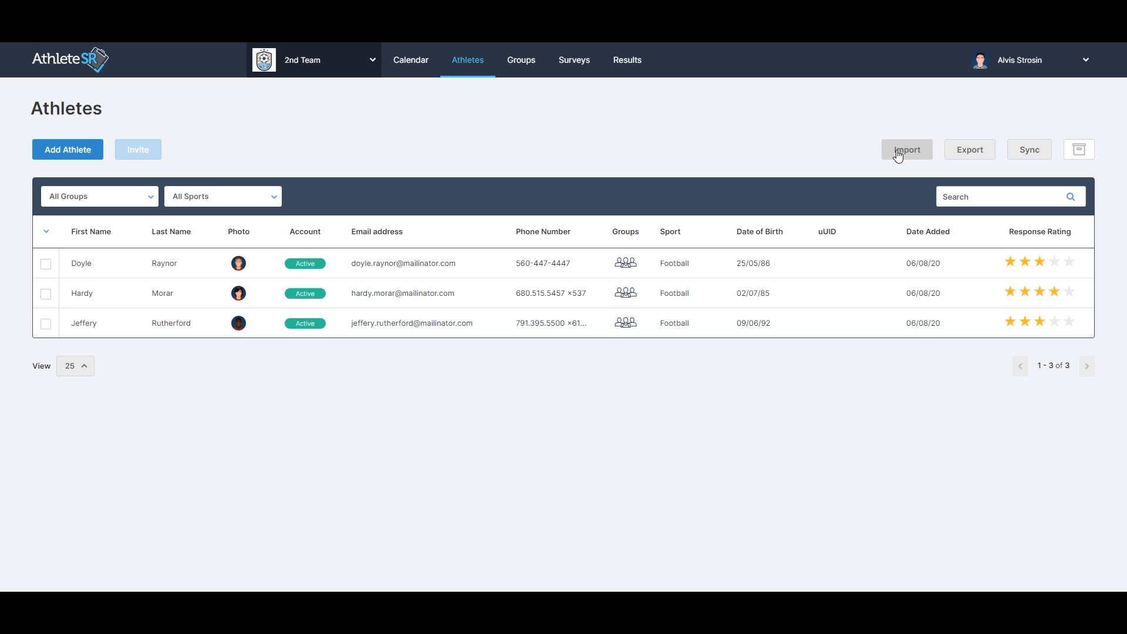
click(84, 152)
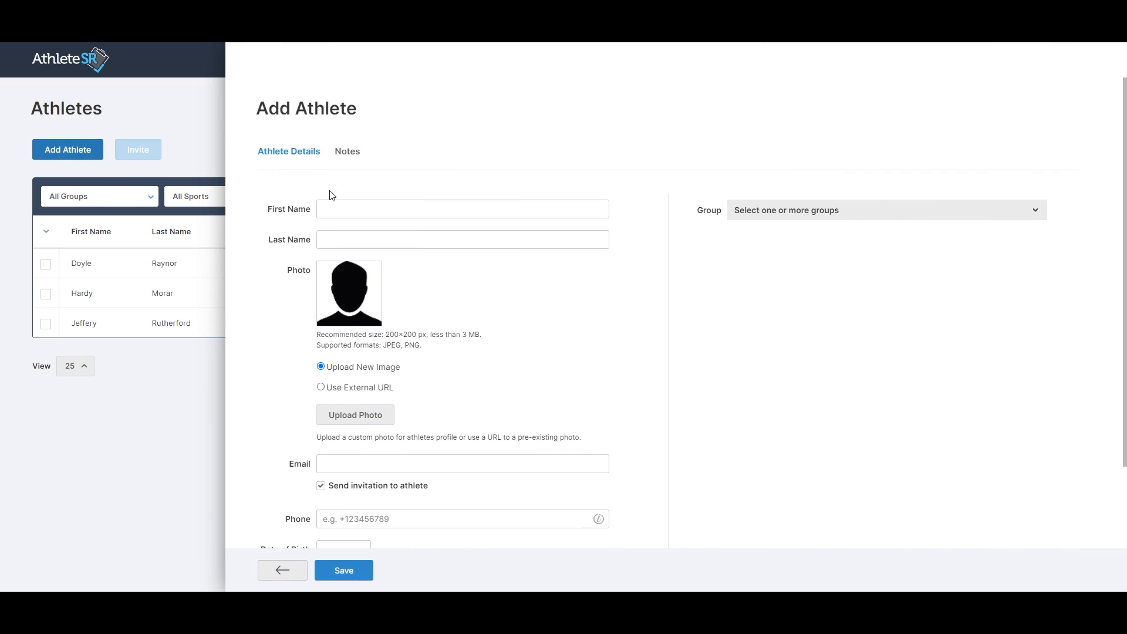
click(351, 209)
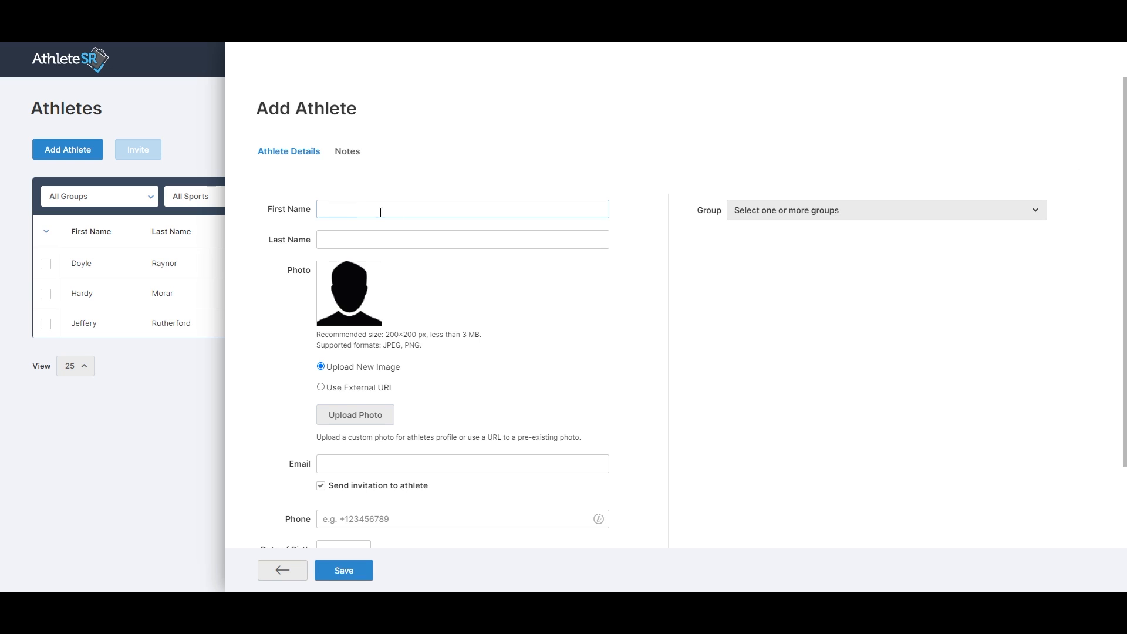
key(Tab)
key(Tab)
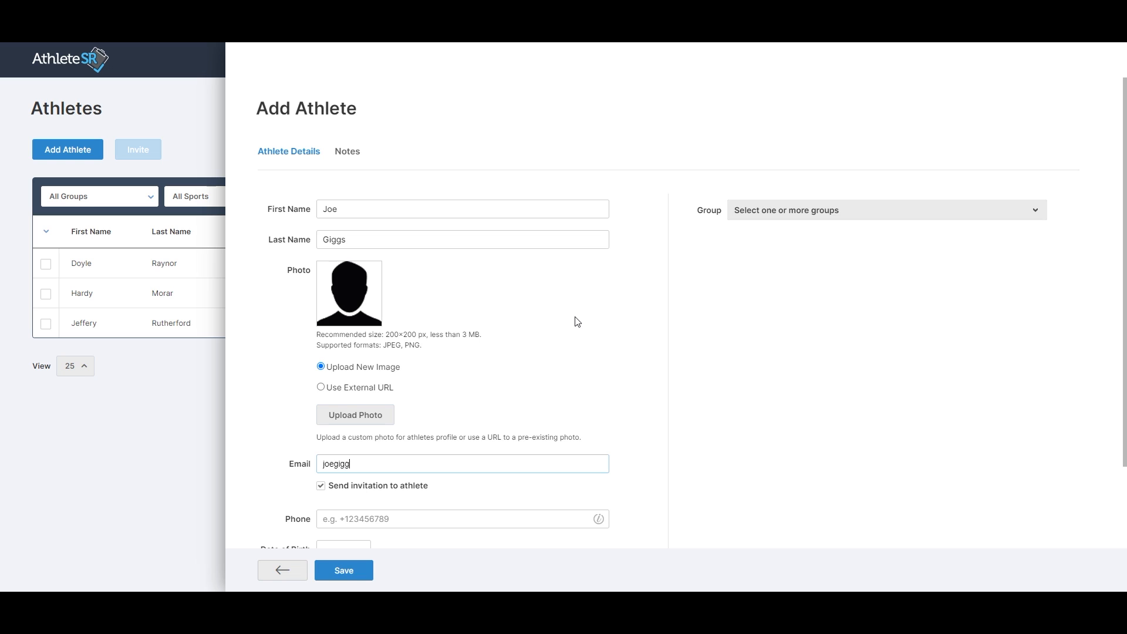
click(343, 573)
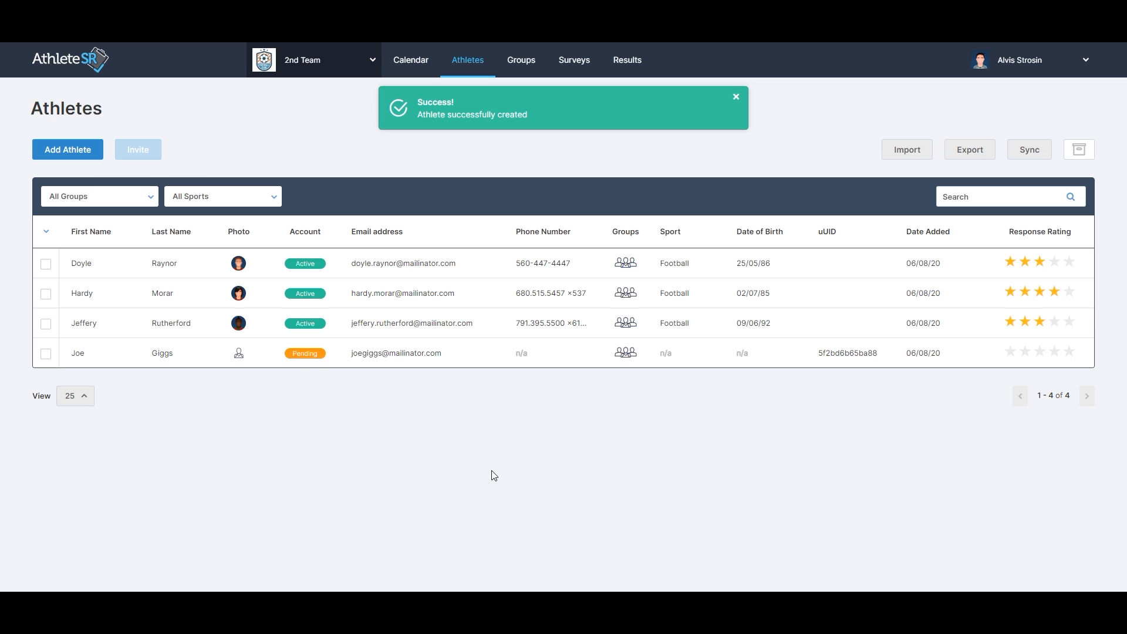
Generate the CSV import template for athletes and open the downloaded file.
click(911, 151)
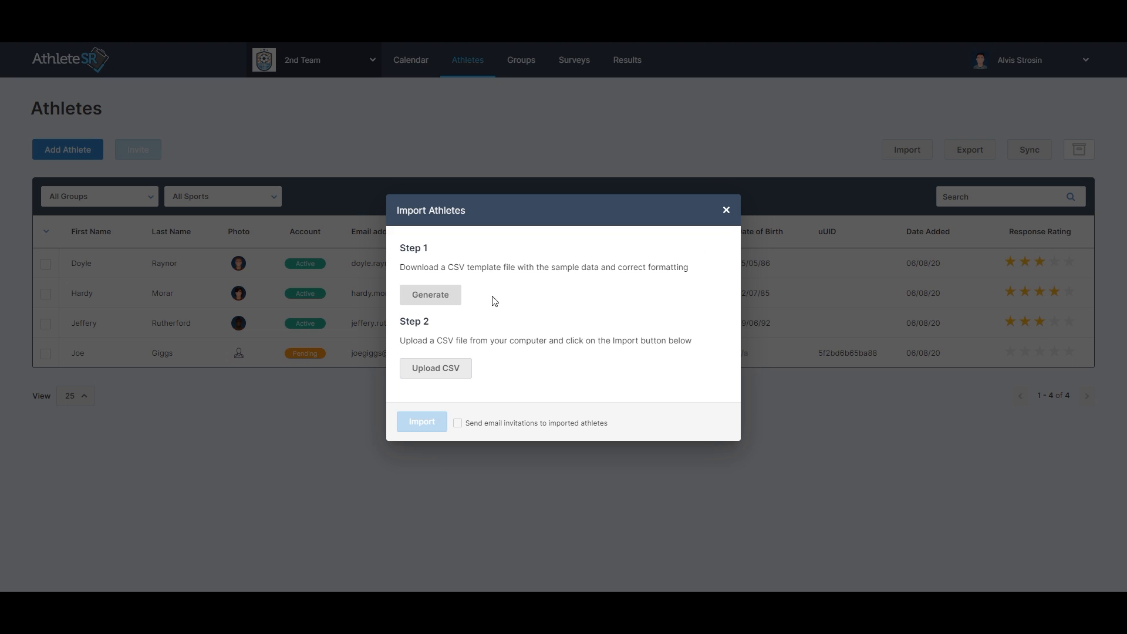
click(436, 301)
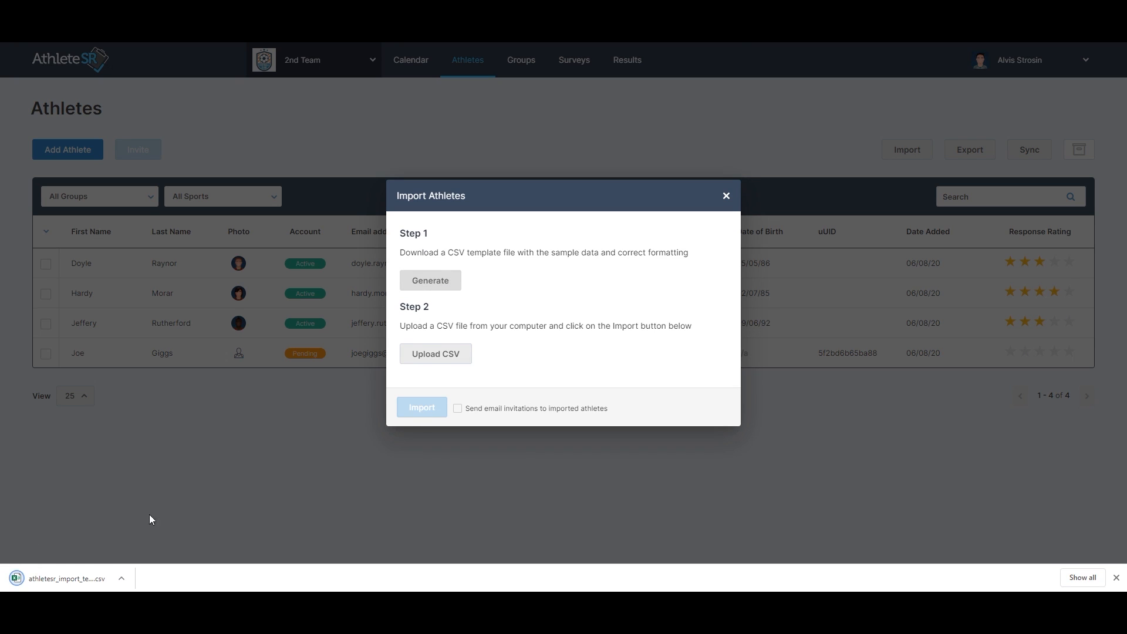
click(67, 580)
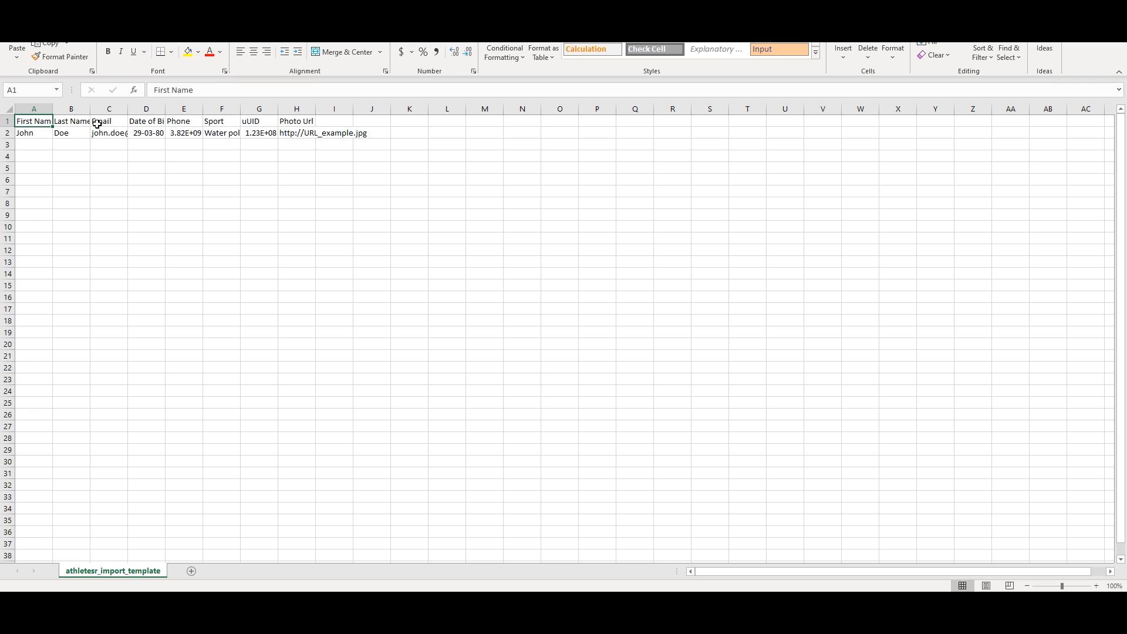
Paste the athlete rows into the template beneath the header row and save the file.
click(40, 135)
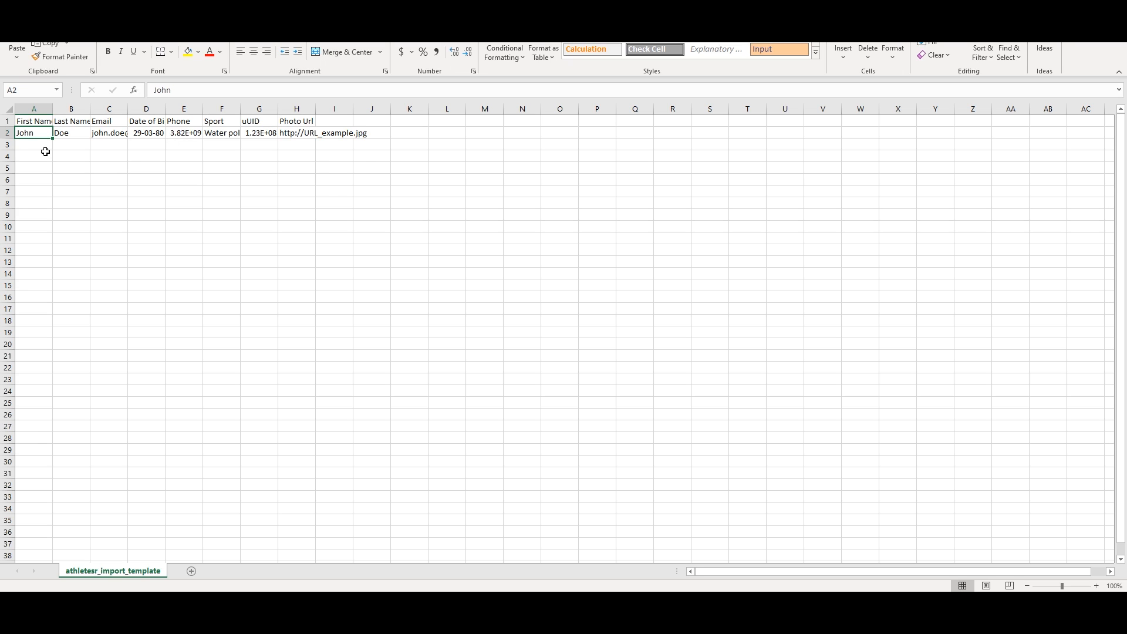
key(ctrl+v)
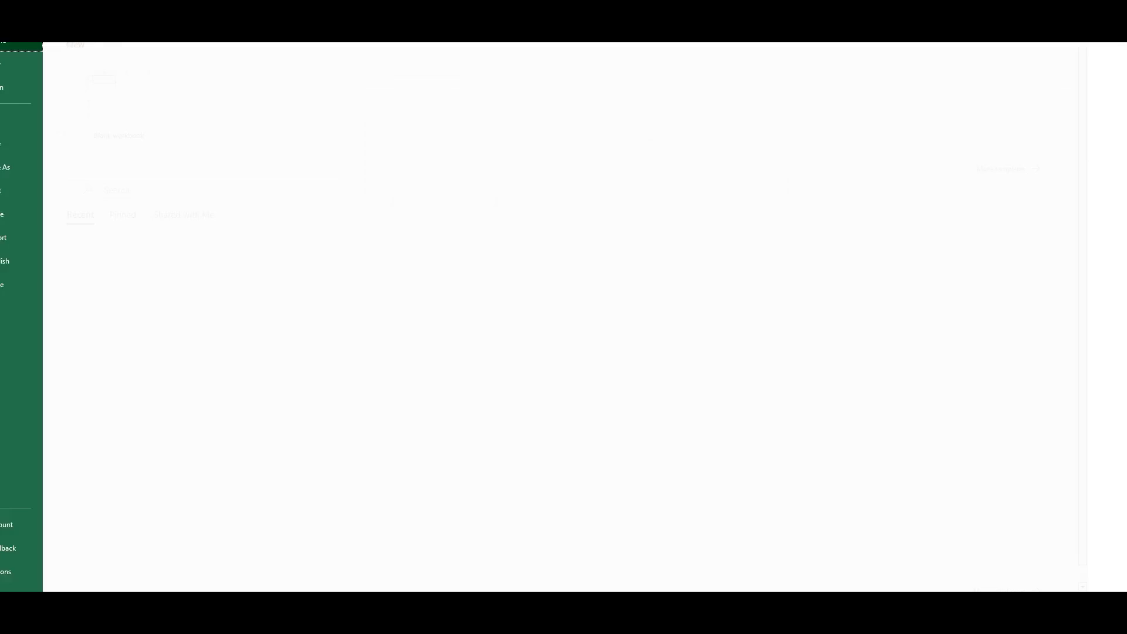
click(14, 45)
click(33, 143)
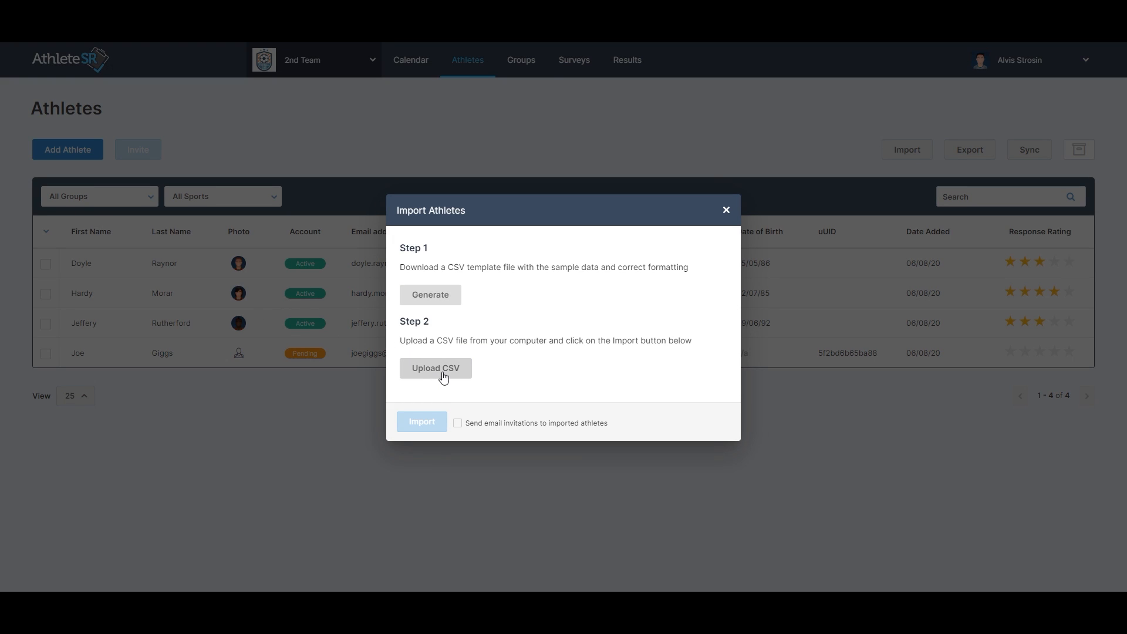
Upload athletesr_import_template.csv in the import dialog and import the athletes.
click(444, 376)
click(188, 85)
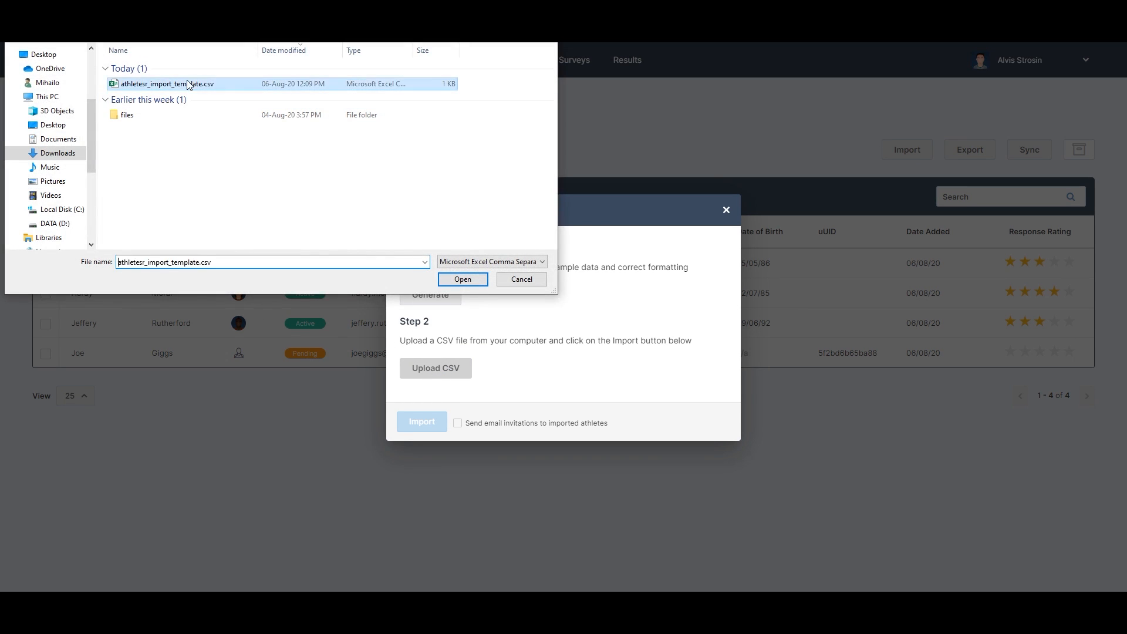
double_click(188, 84)
click(401, 444)
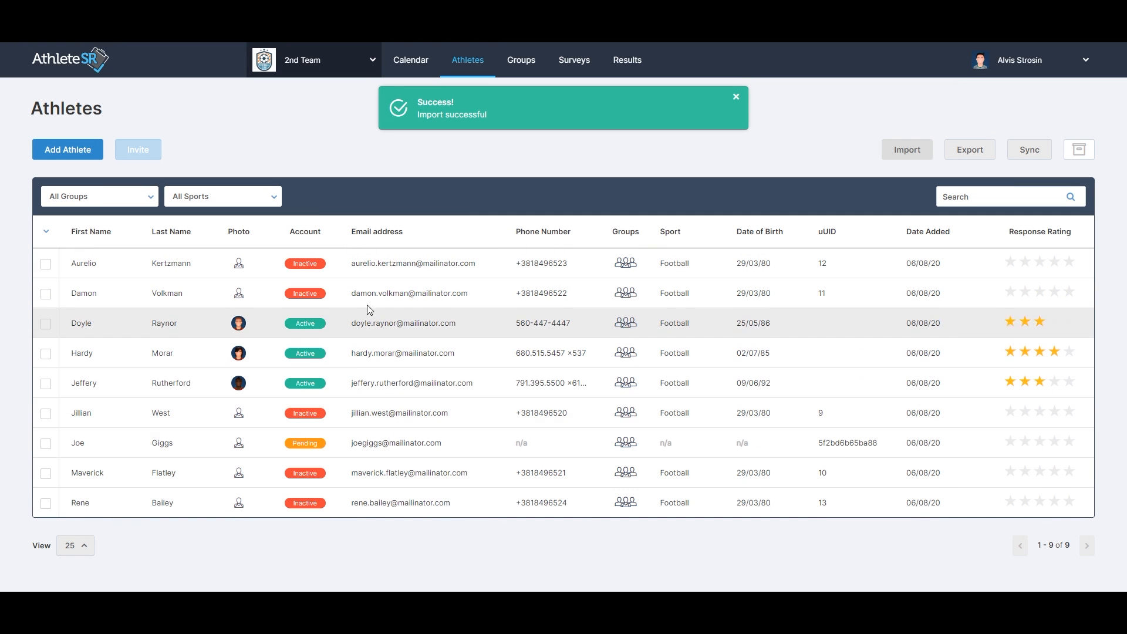
Sort athletes by account status, select all athletes and send them invitations.
click(325, 230)
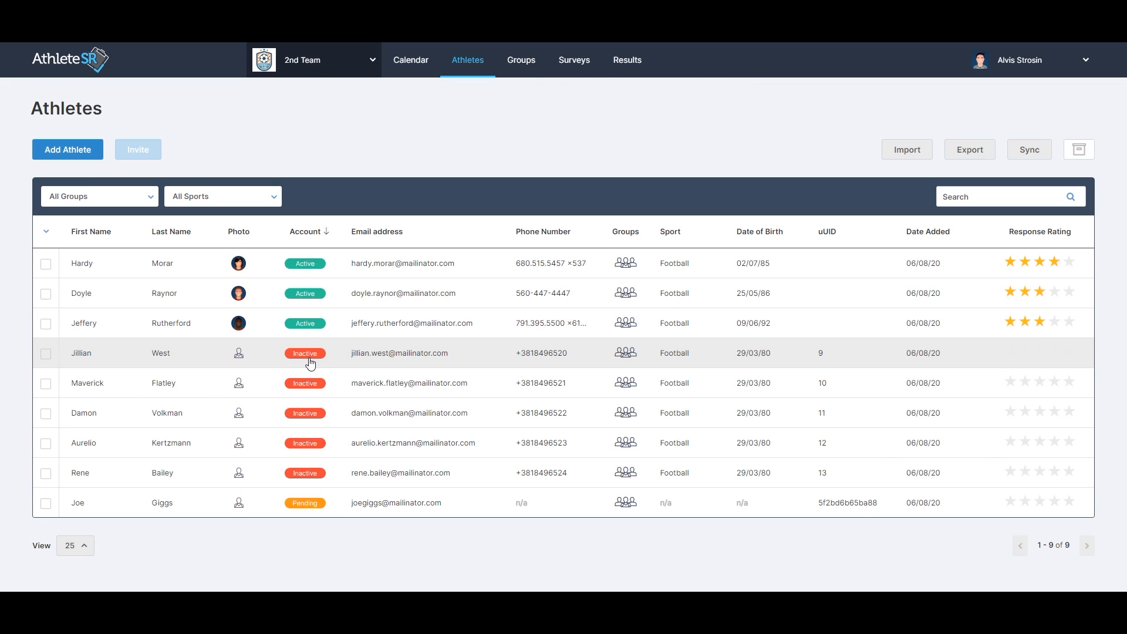
click(46, 231)
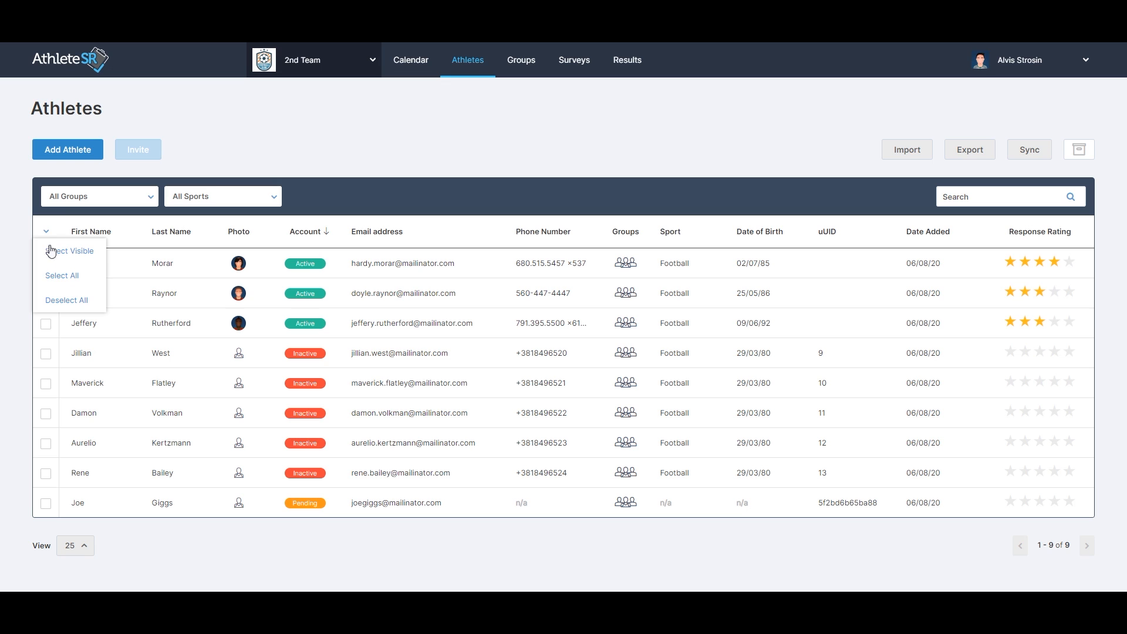
click(52, 286)
click(134, 152)
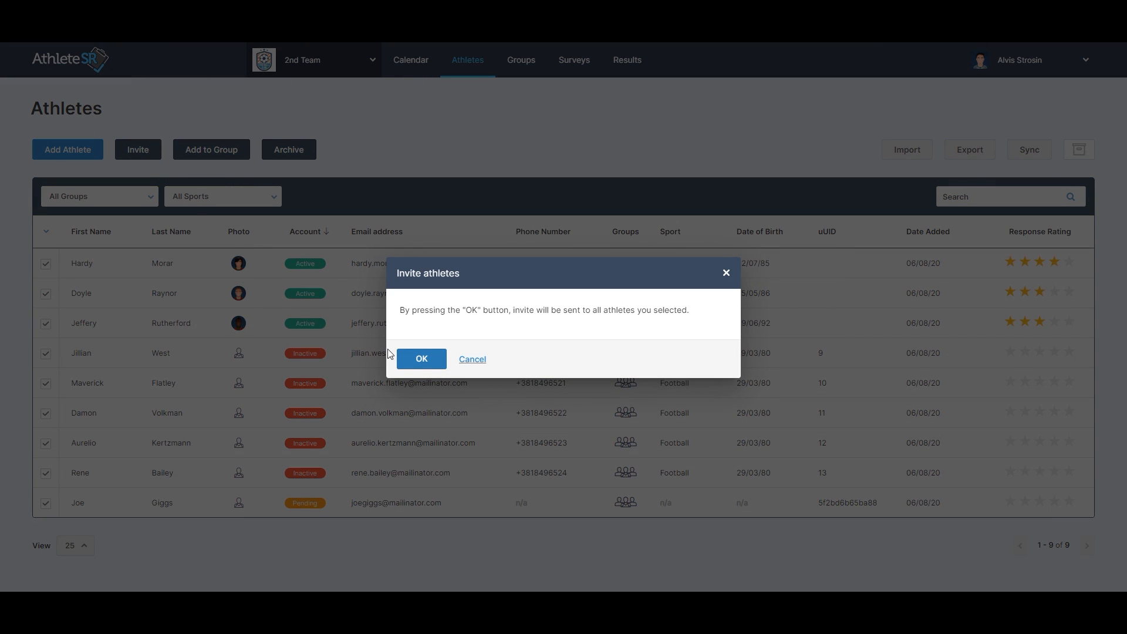
click(415, 360)
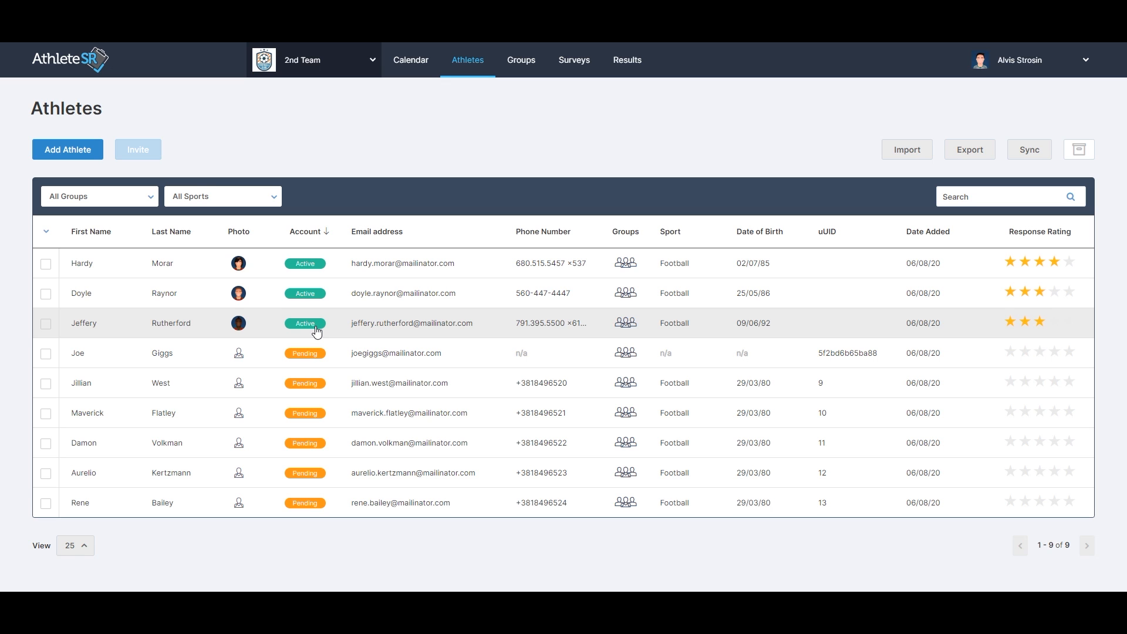
Create a new group named All Athletes.
click(516, 70)
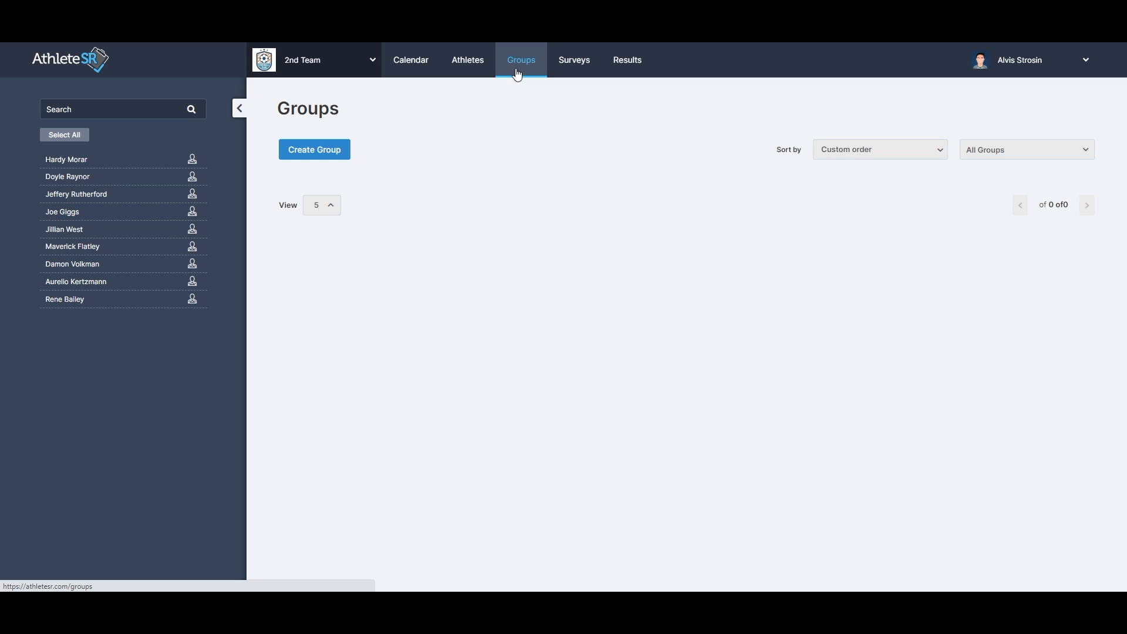
click(346, 155)
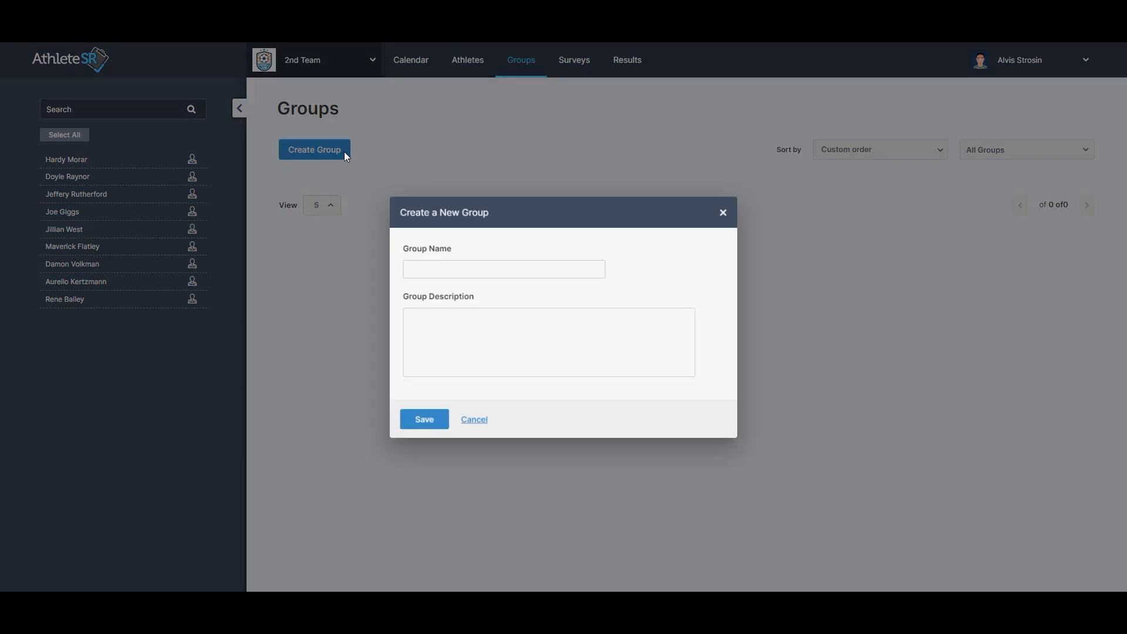
text(All Athletes)
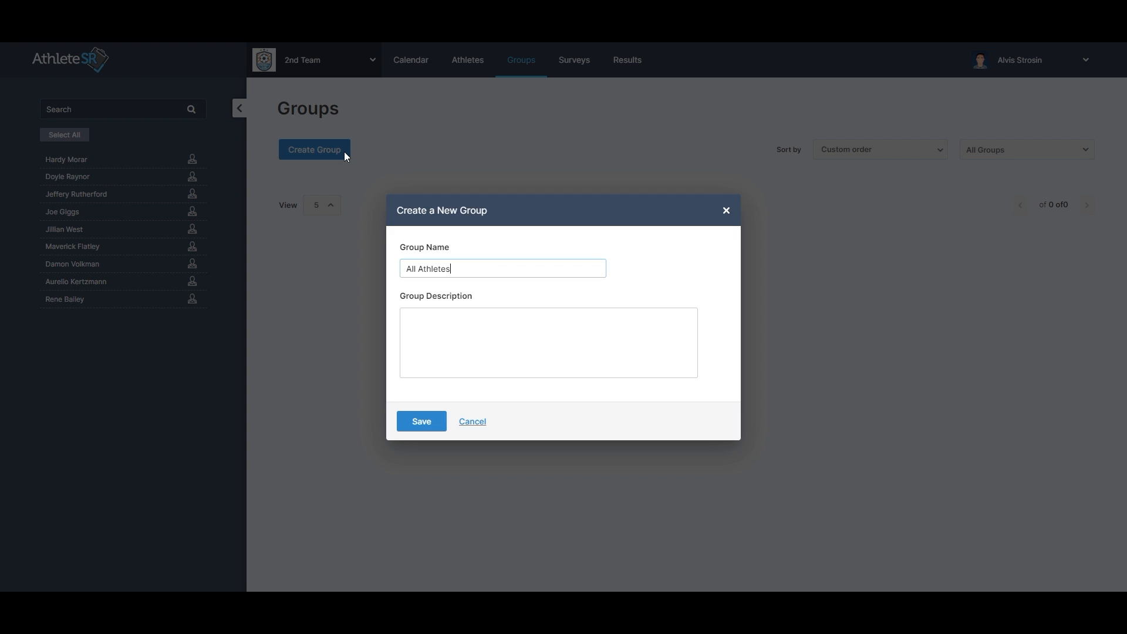
click(421, 421)
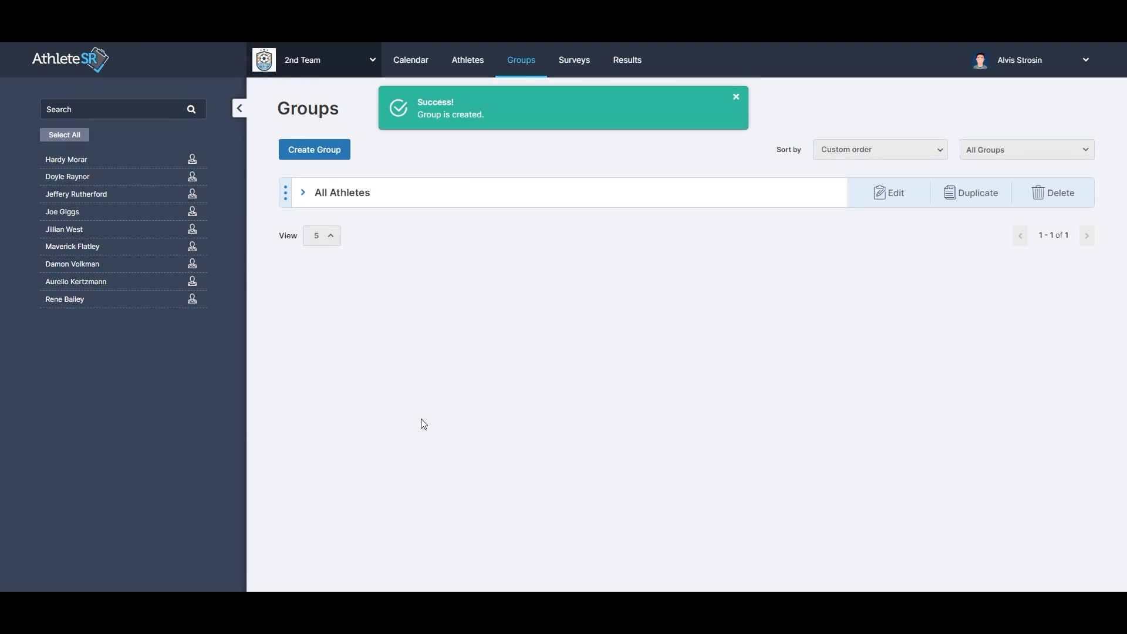
Add every athlete in the team to the All Athletes group.
click(352, 197)
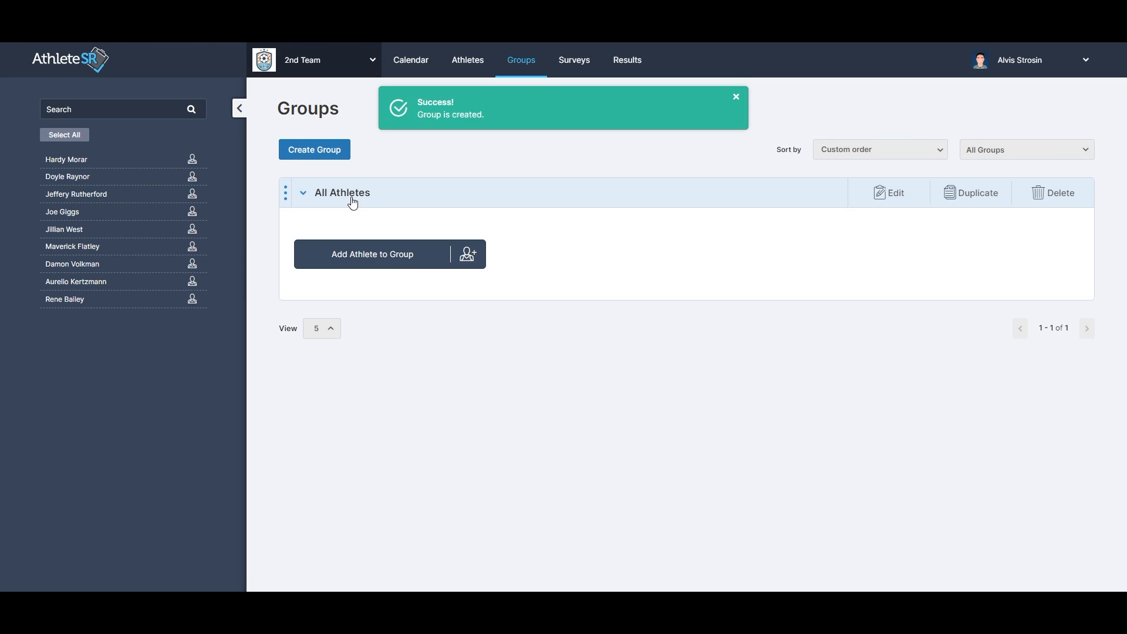
click(65, 136)
drag(67, 159, 303, 227)
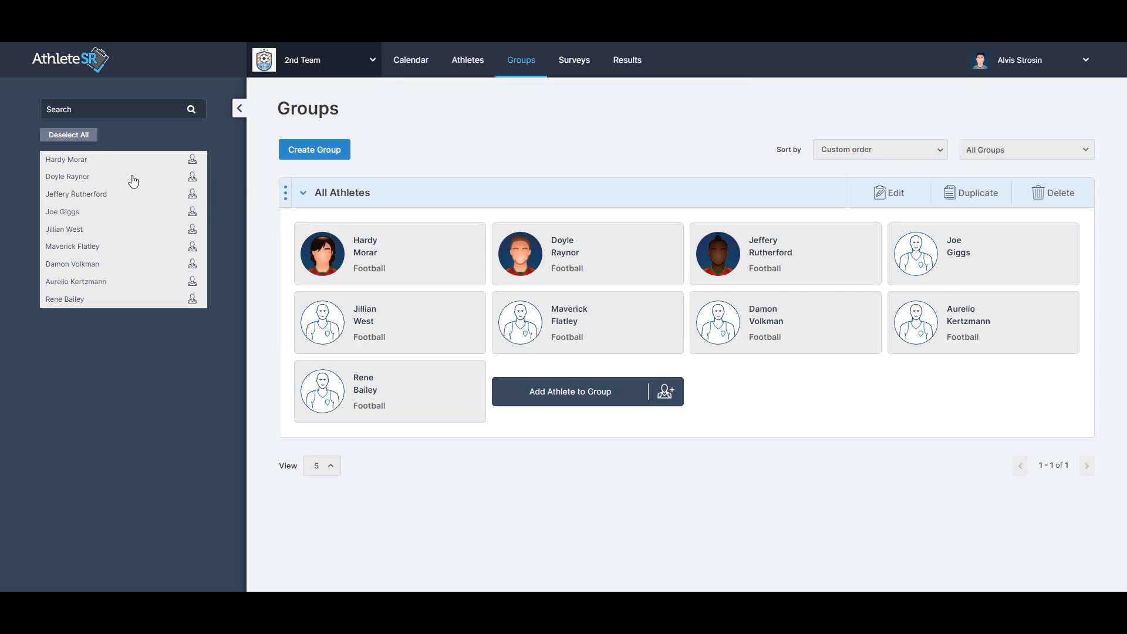
click(69, 135)
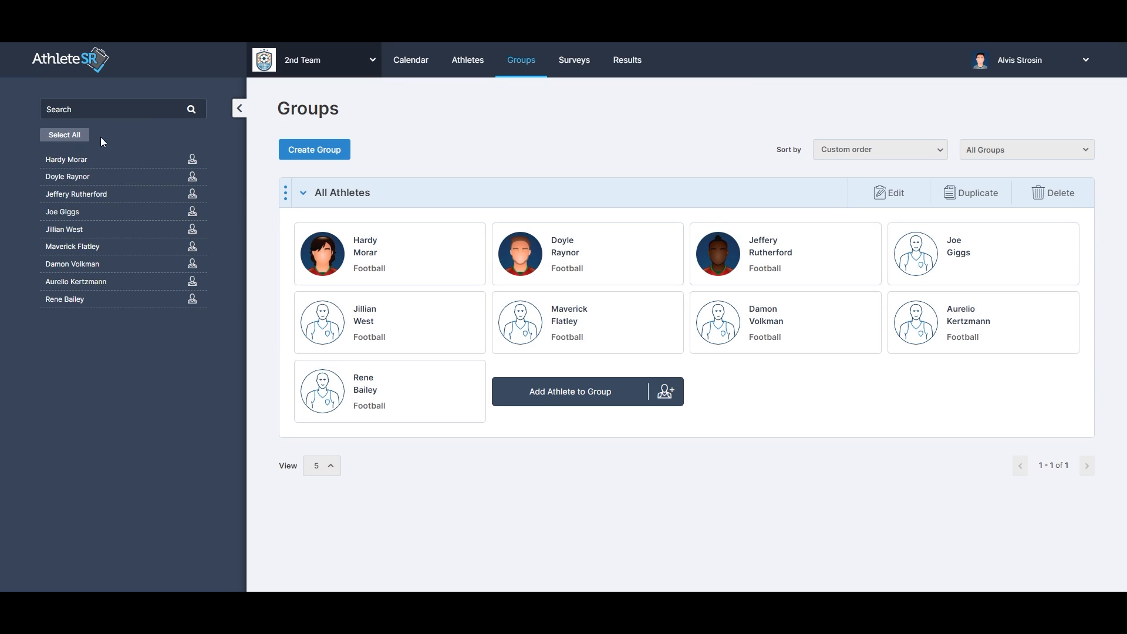
Create a group named Injured and expand it.
click(320, 154)
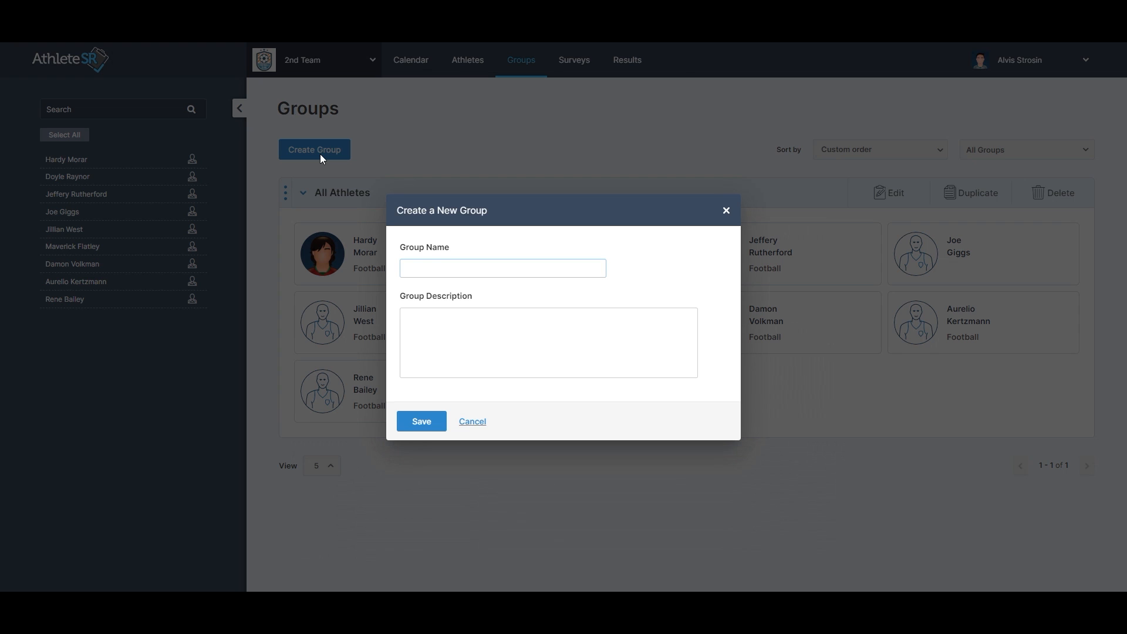
text(Injured)
click(423, 422)
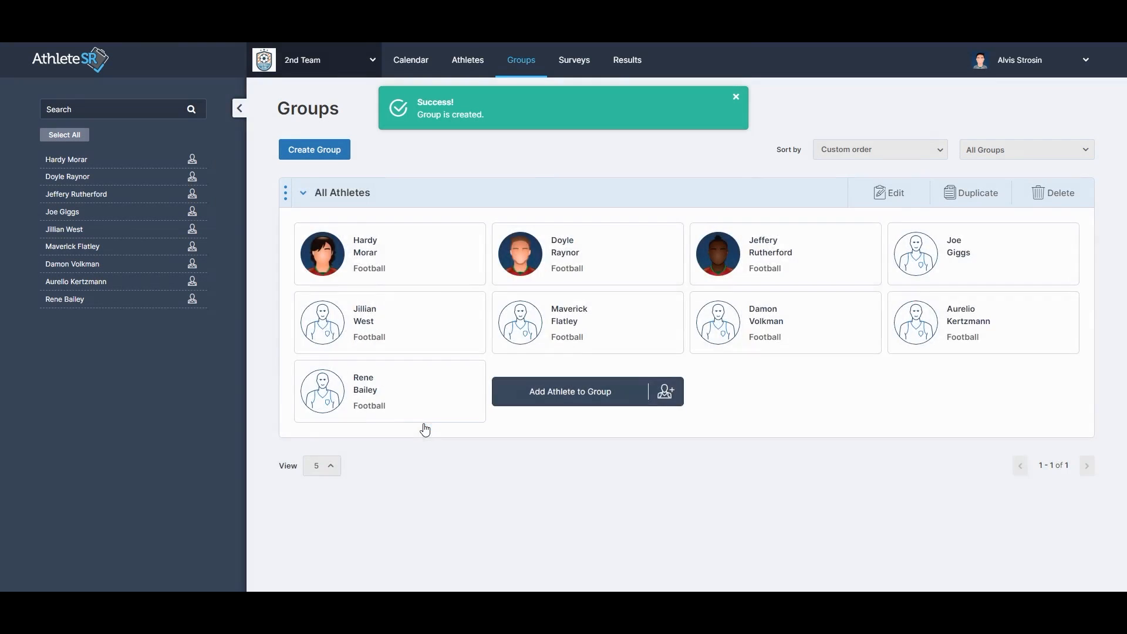
click(427, 236)
click(434, 196)
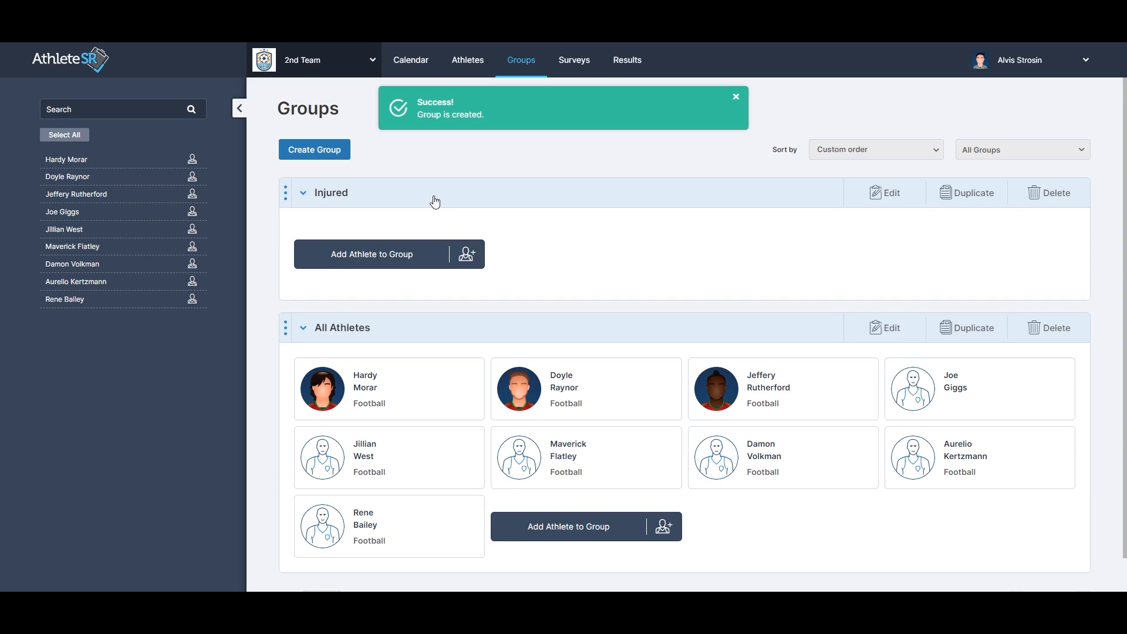
Copy the first two athletes from the All Athletes group into the Injured group.
mouse_move(430, 385)
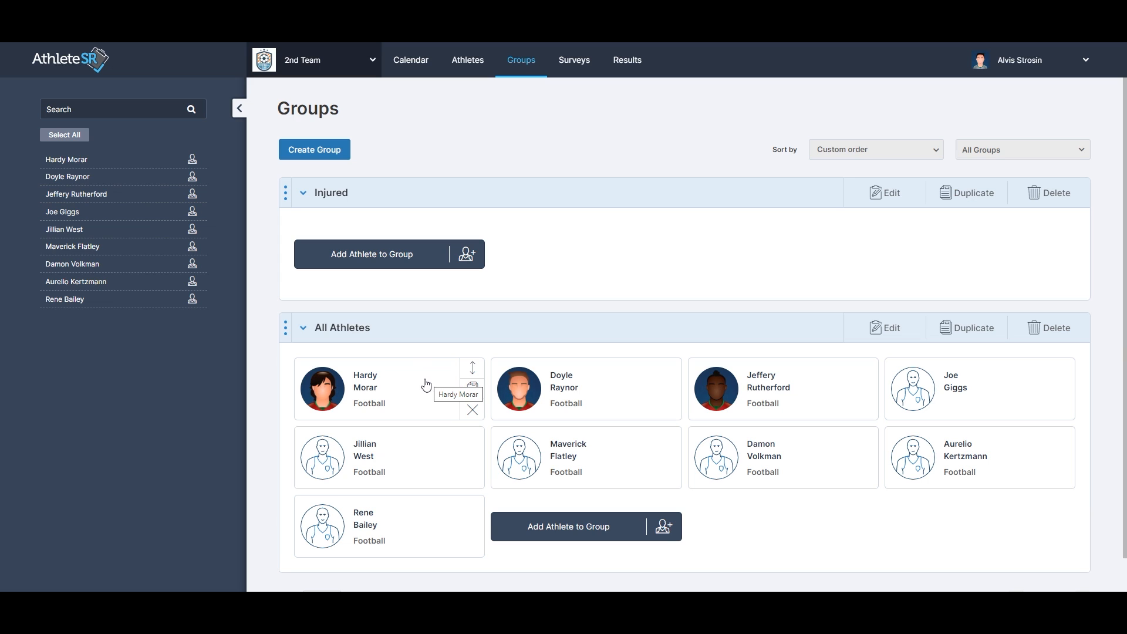
click(424, 380)
click(646, 389)
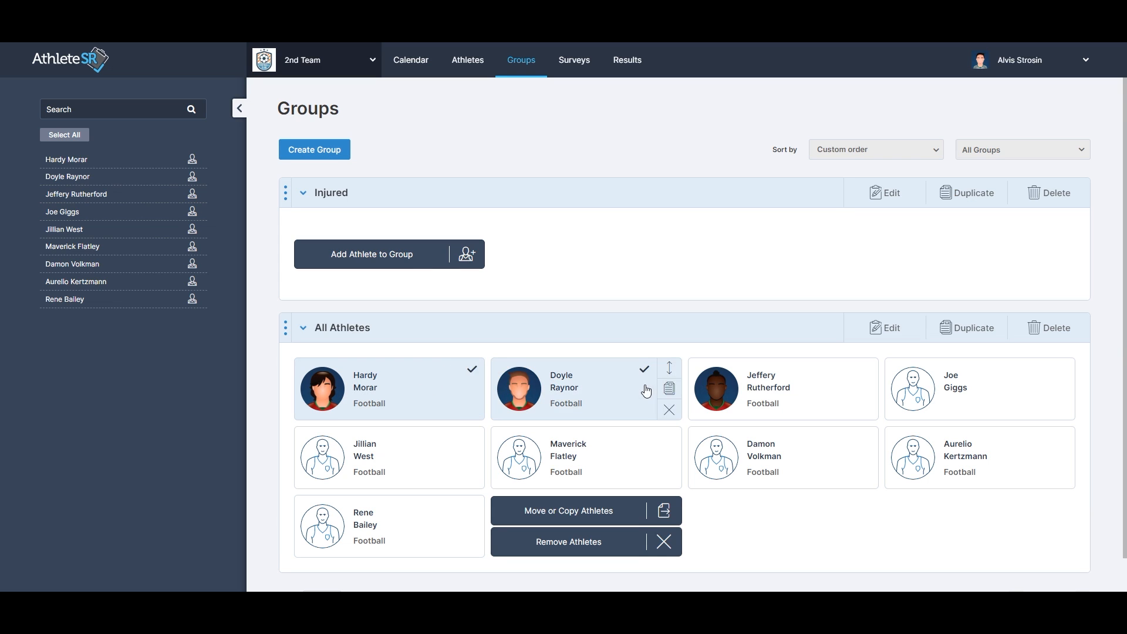
drag(416, 381, 392, 265)
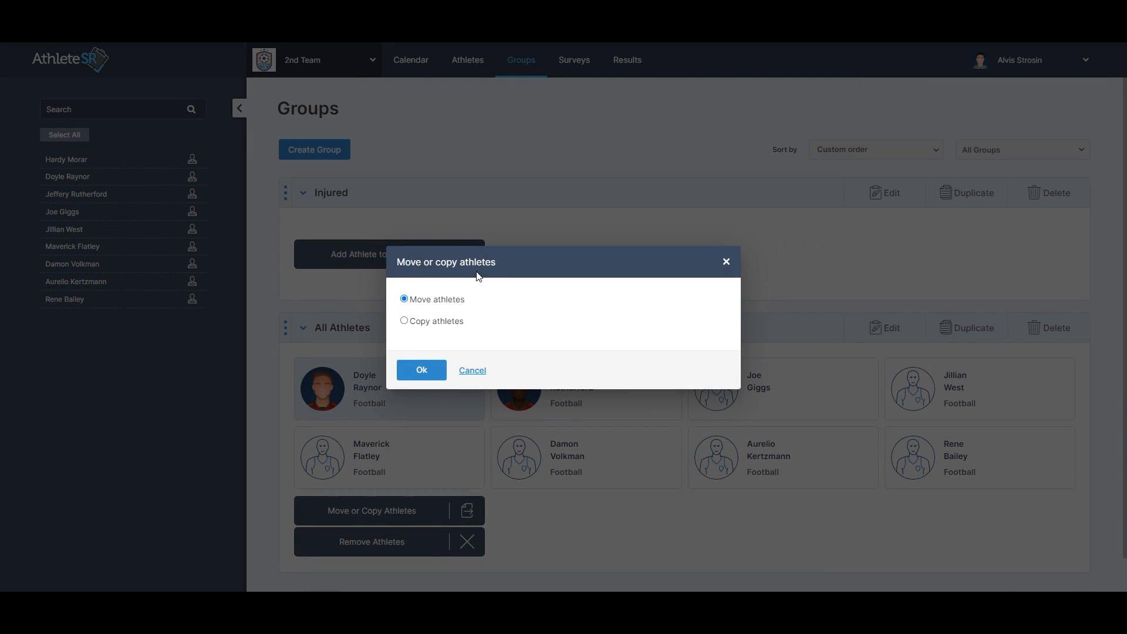
click(455, 330)
click(430, 370)
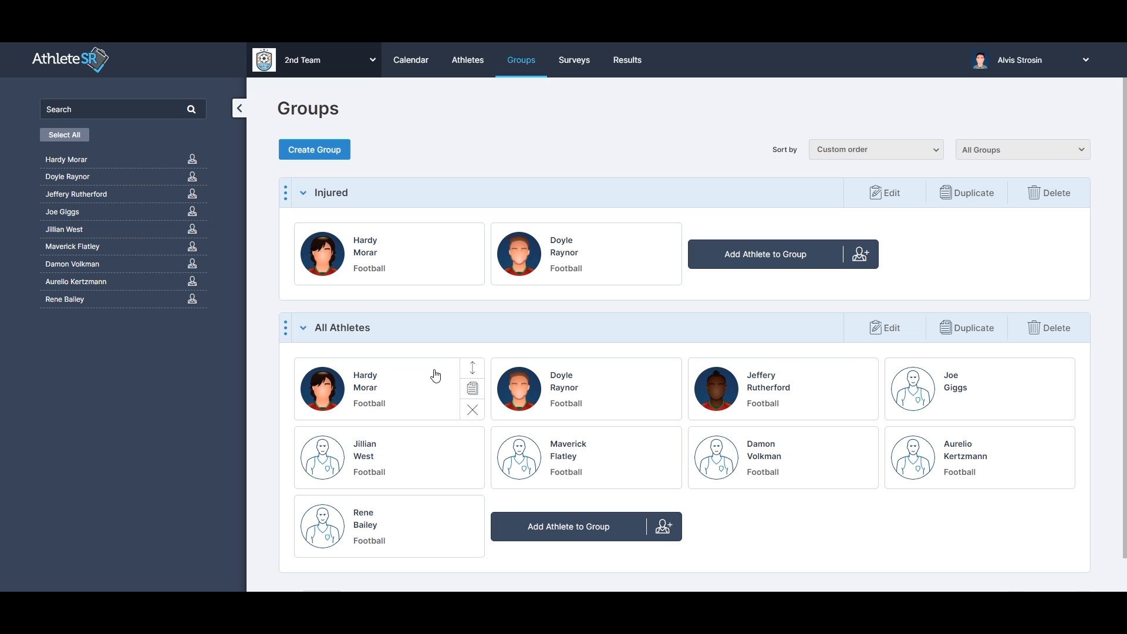
Duplicate the Morning Wellness survey, keeping the title Morning Wellness (Copy).
click(571, 67)
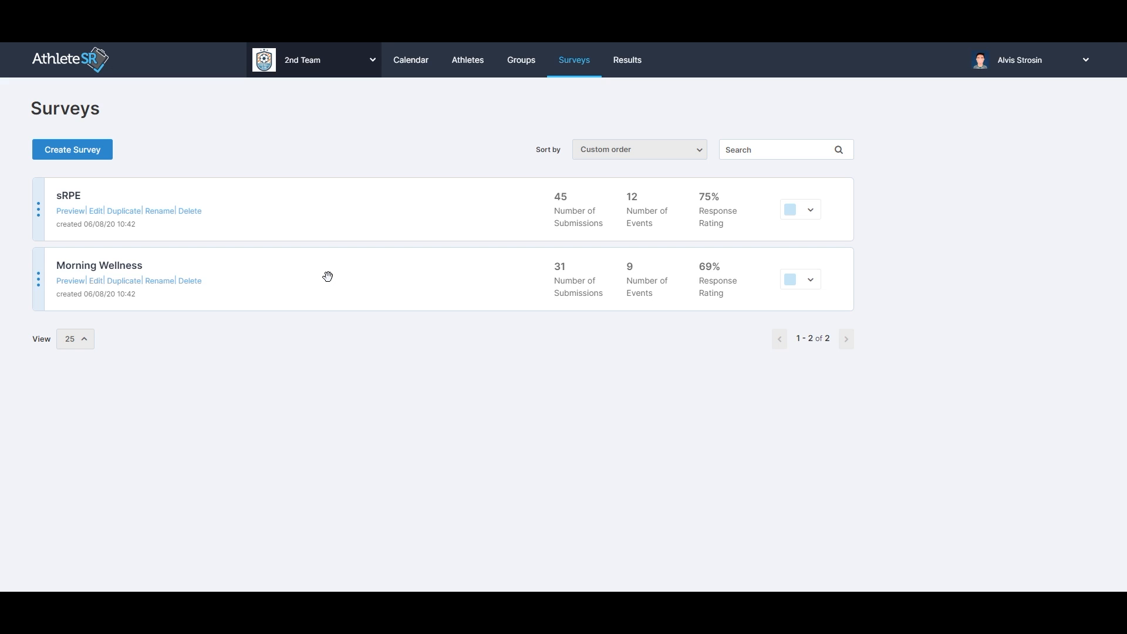
click(132, 285)
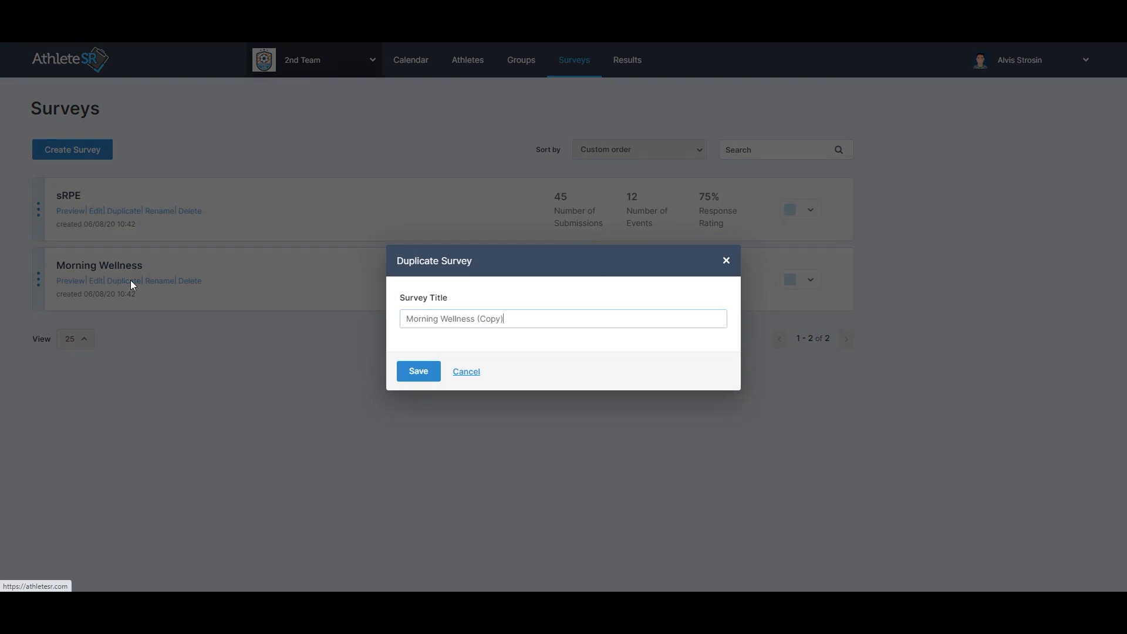
click(418, 371)
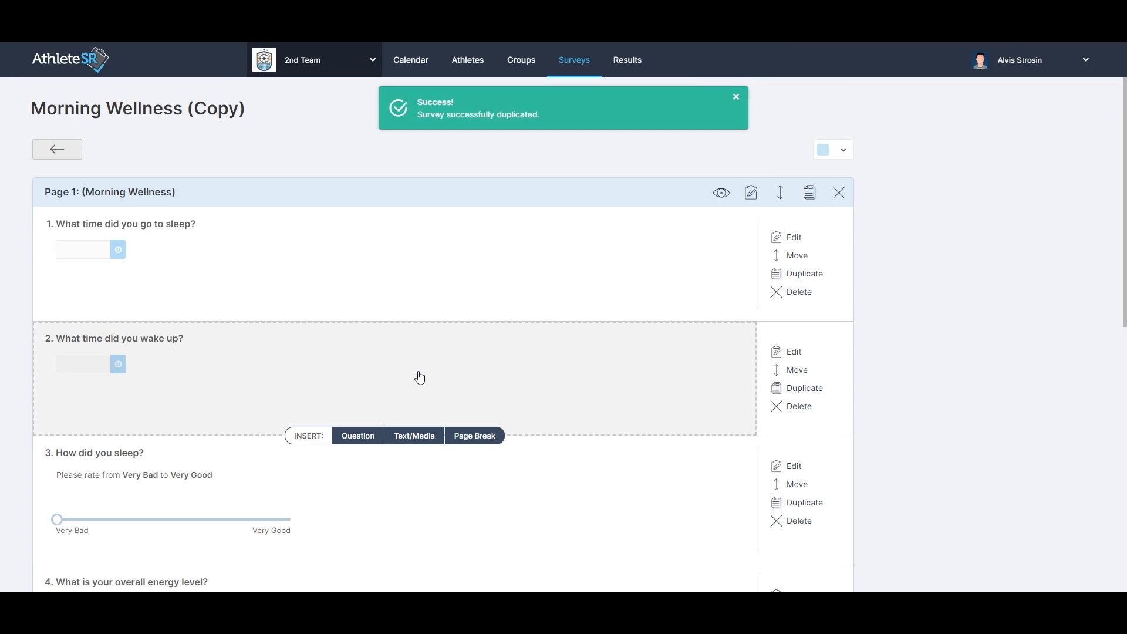
Insert a new Essay / Long Answer question between questions 5 and 6 of the copied survey.
scroll(420, 378, down, 8)
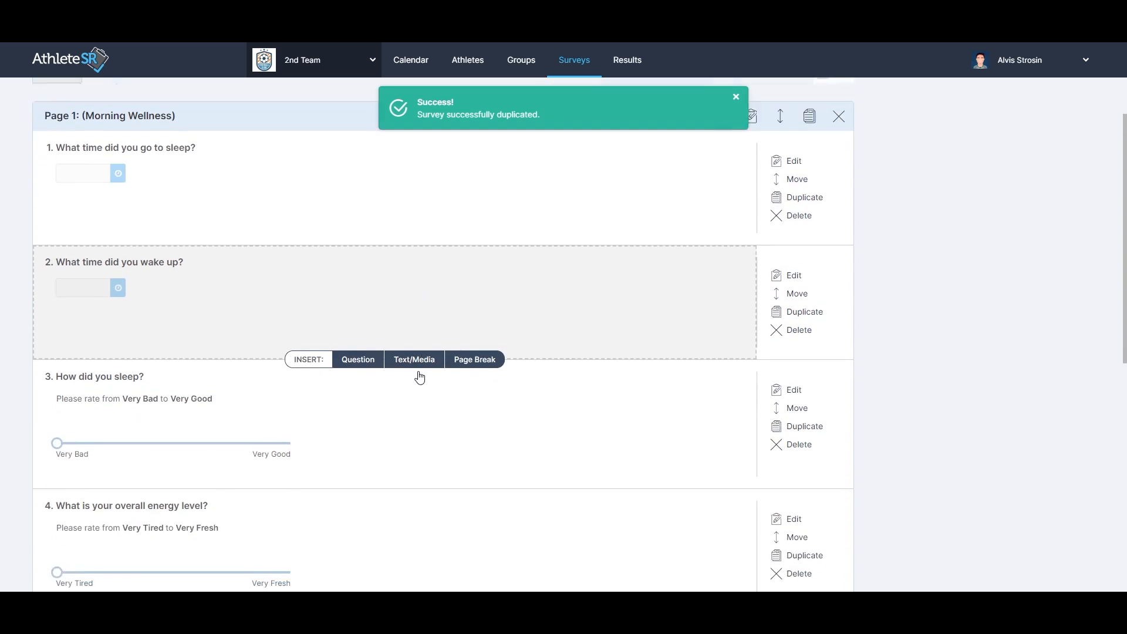
scroll(418, 377, down, 1)
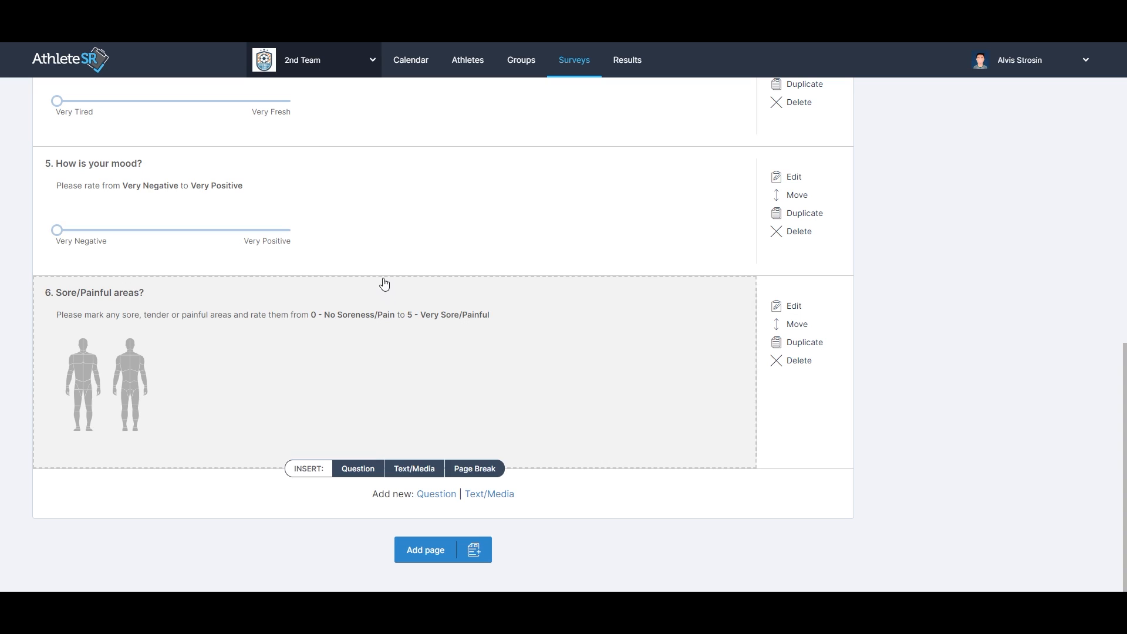
mouse_move(378, 268)
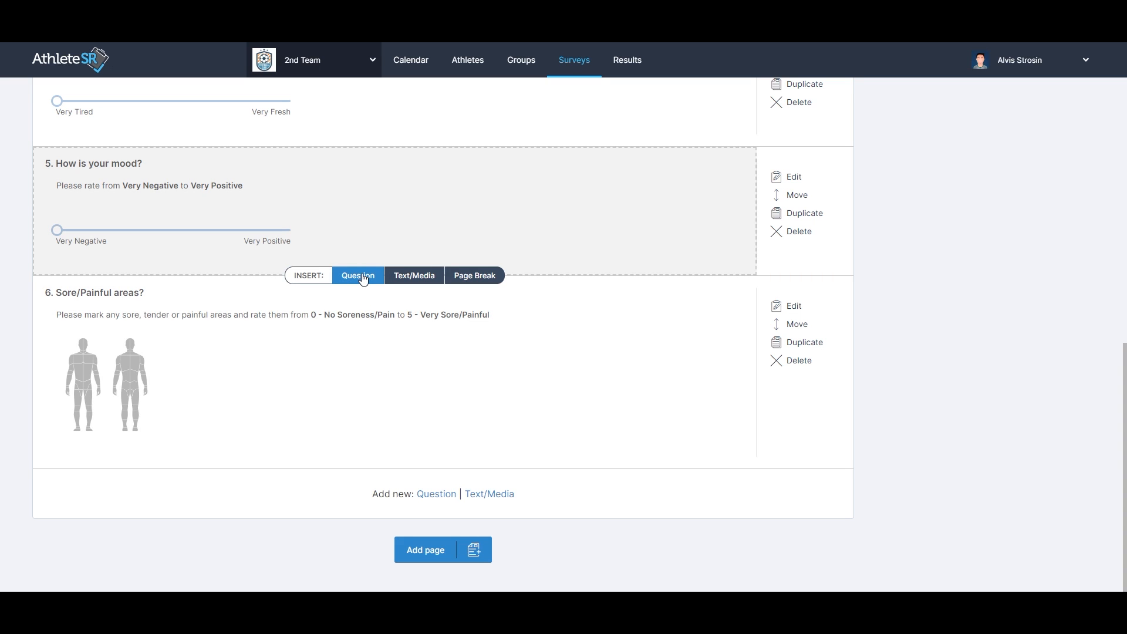
click(359, 276)
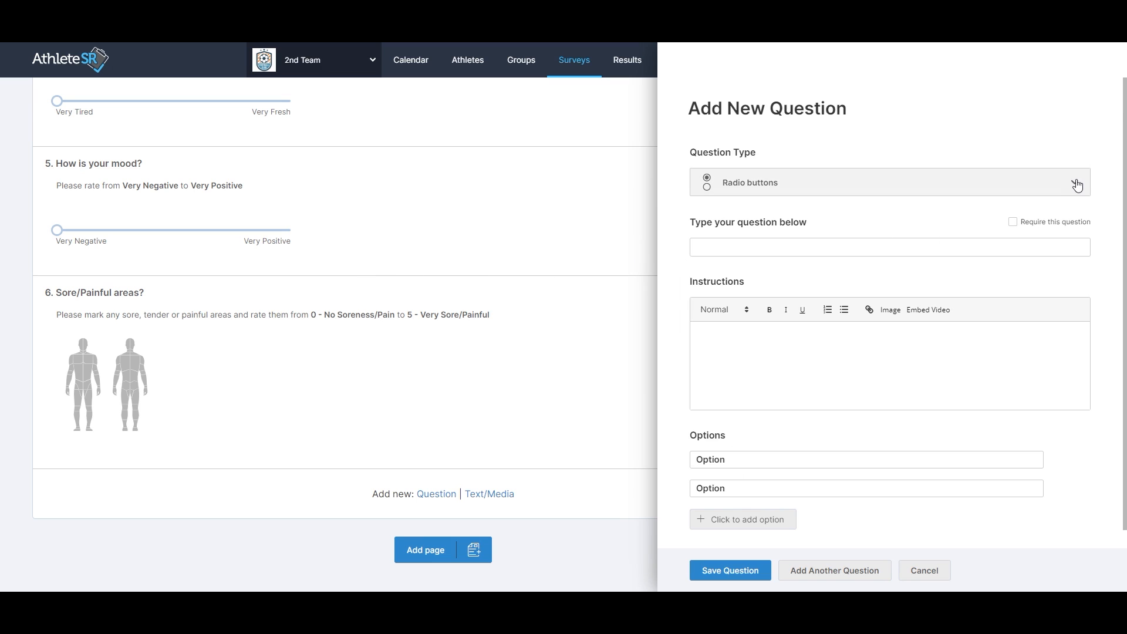
click(1077, 185)
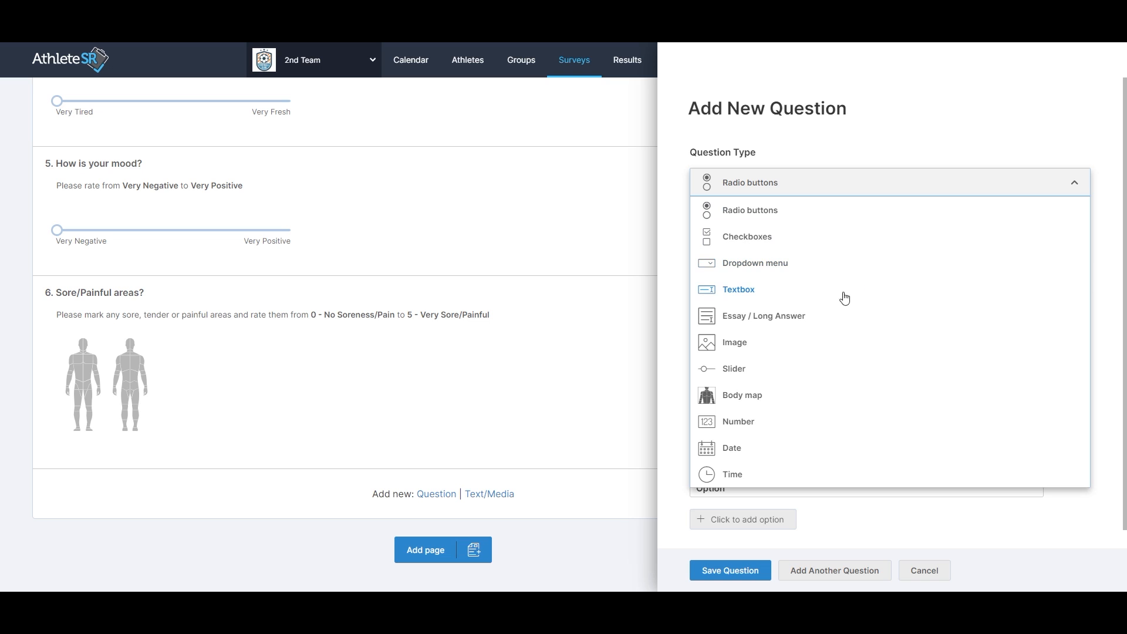
click(791, 321)
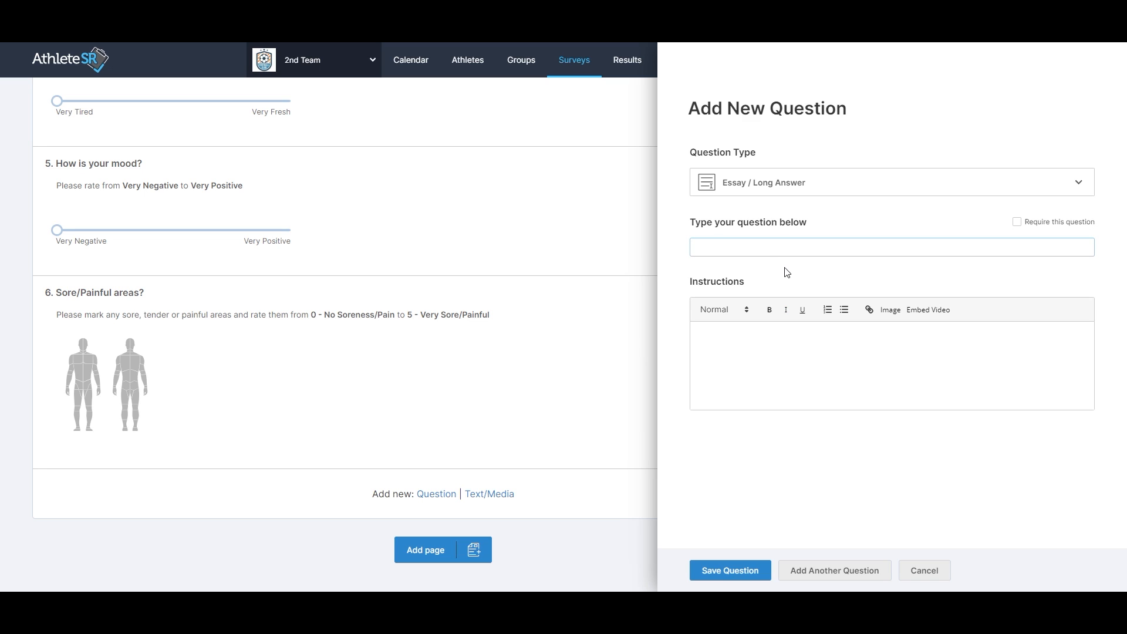
Title the question Extra note with the instructions Provide extra comment or concern, and save it.
text(Extra no)
text(te)
text(Provide ex)
text(tra comment)
text( or concern)
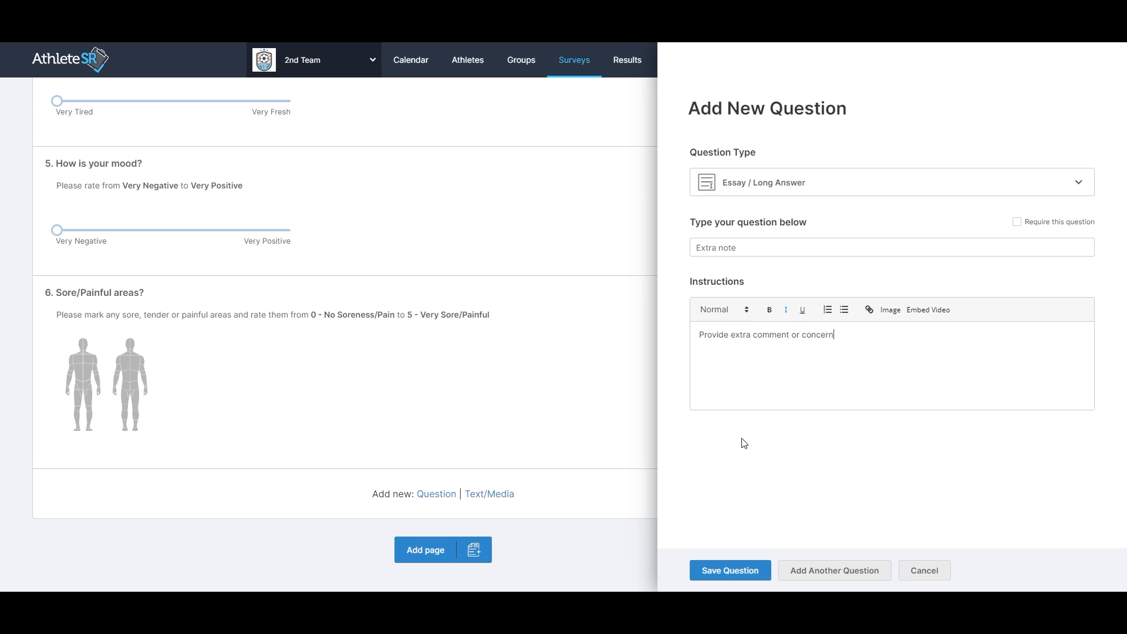
click(728, 569)
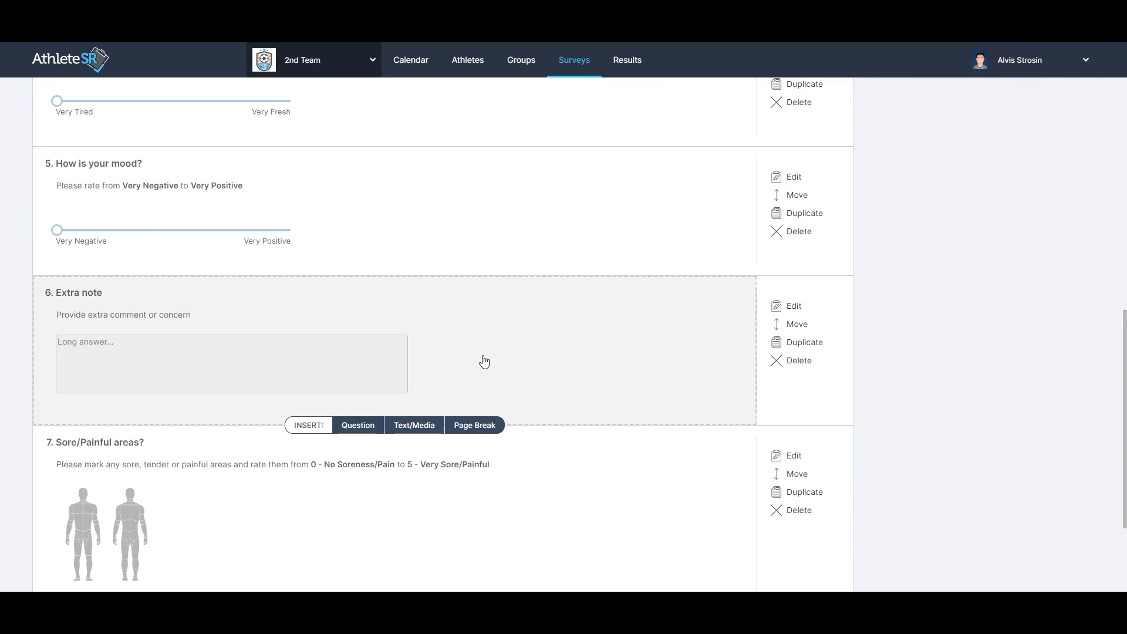
Return to the surveys list and create a new survey titled New Survey.
scroll(443, 336, up, 10)
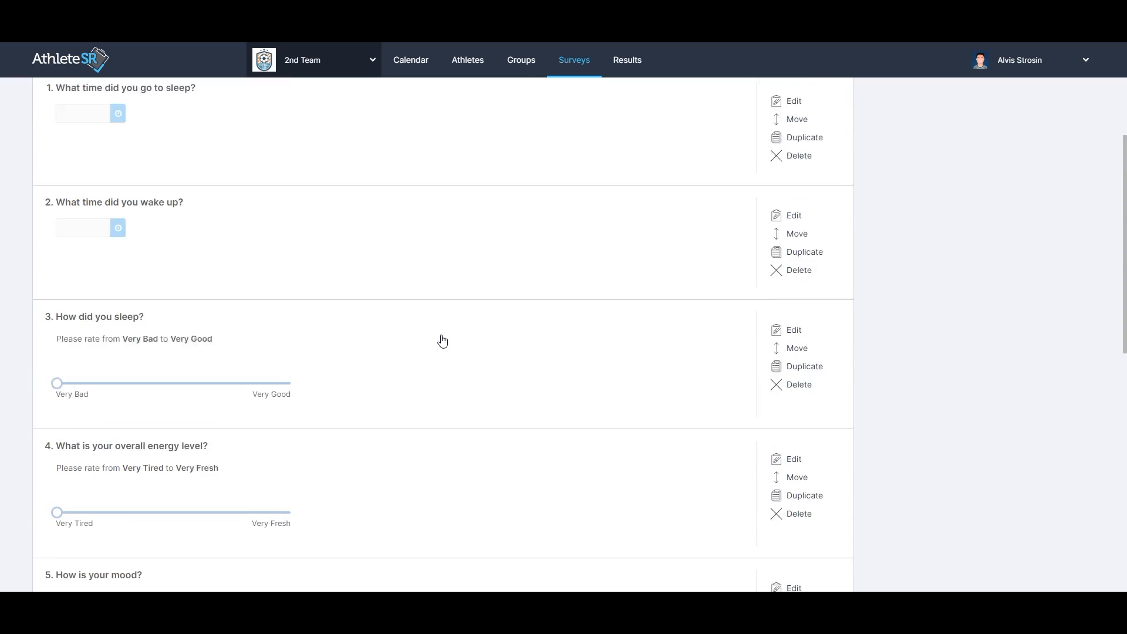
click(73, 150)
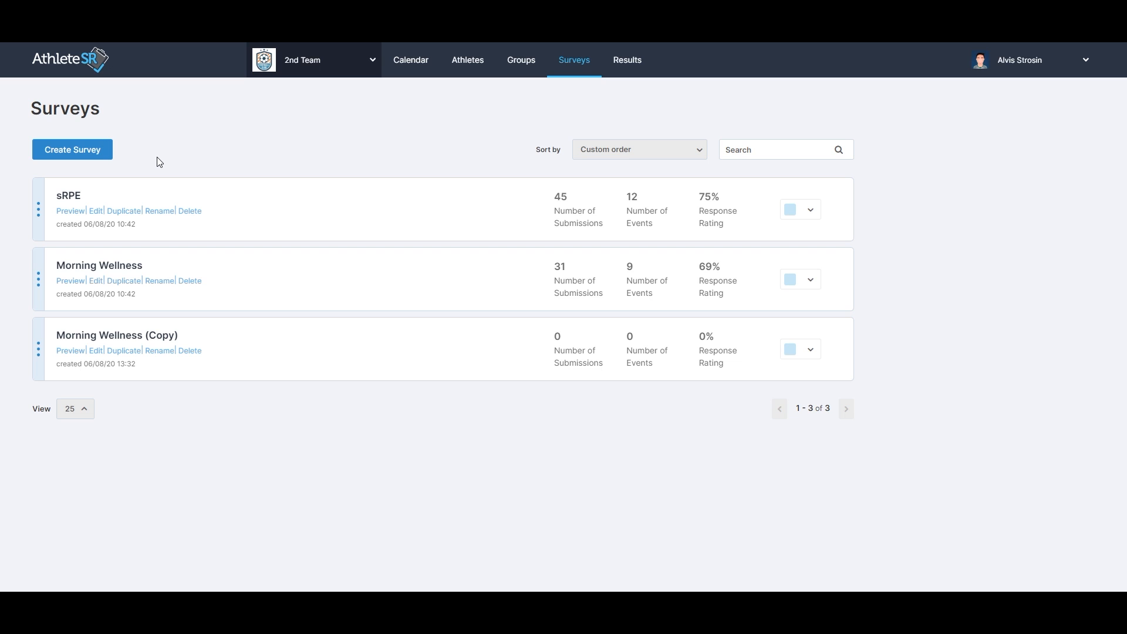
click(98, 153)
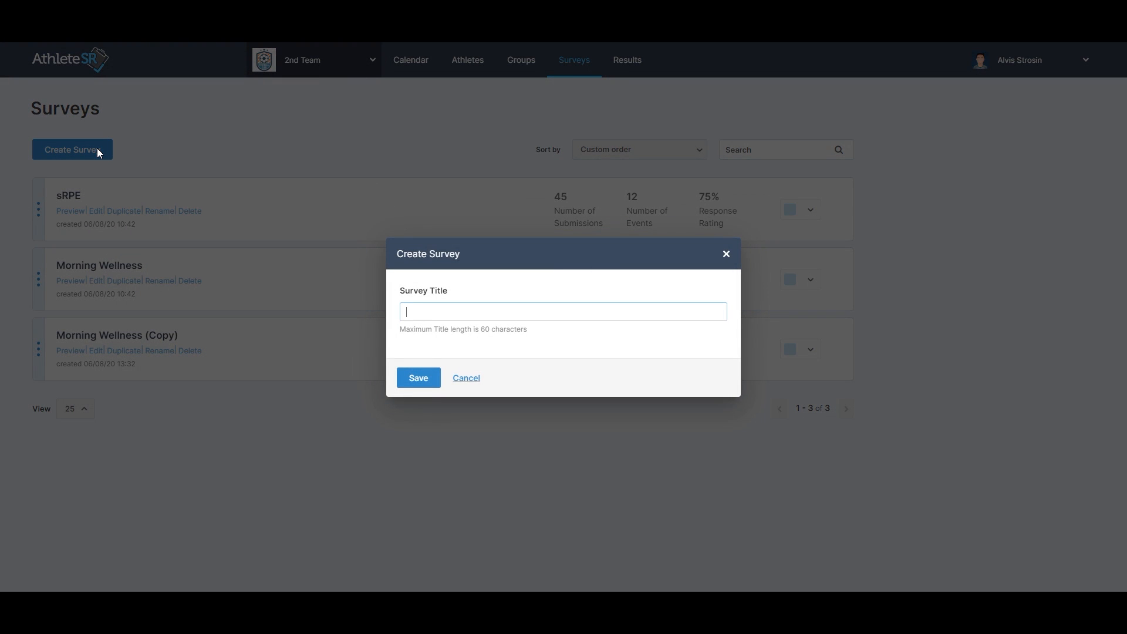
text(New Survey)
click(411, 379)
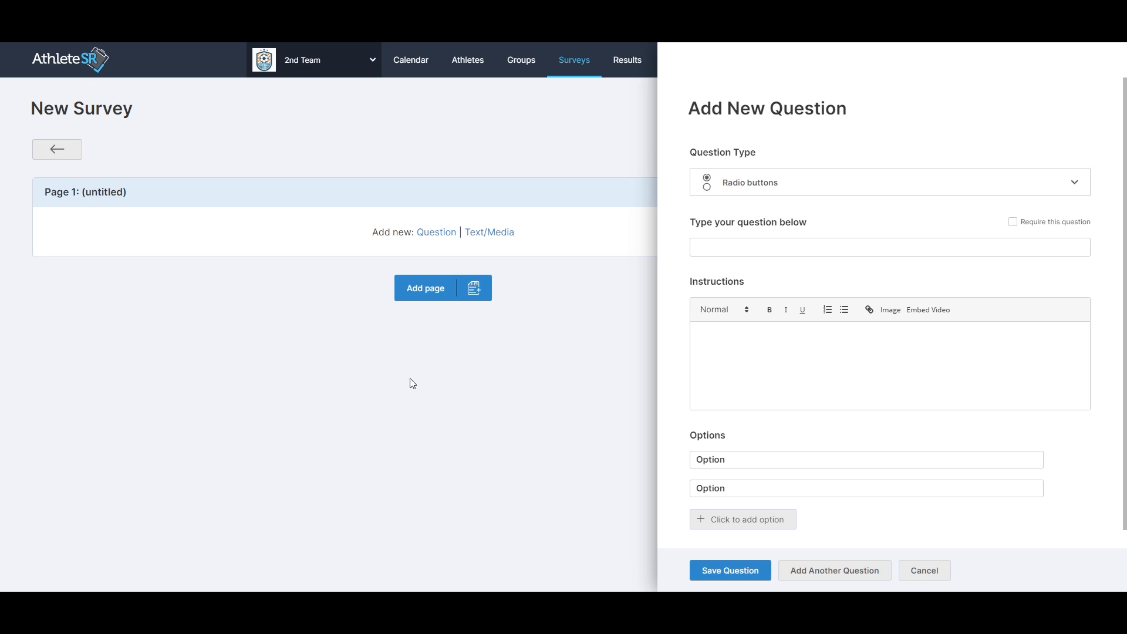
Add a Body map question to the new survey asking Where are you sore?
click(1079, 186)
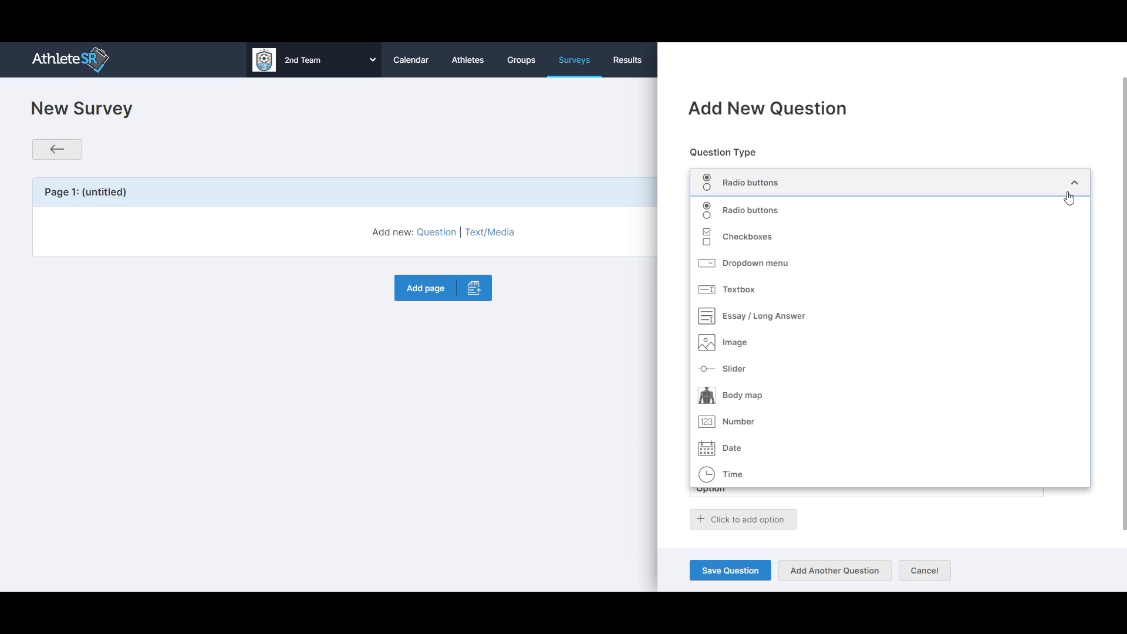
click(756, 393)
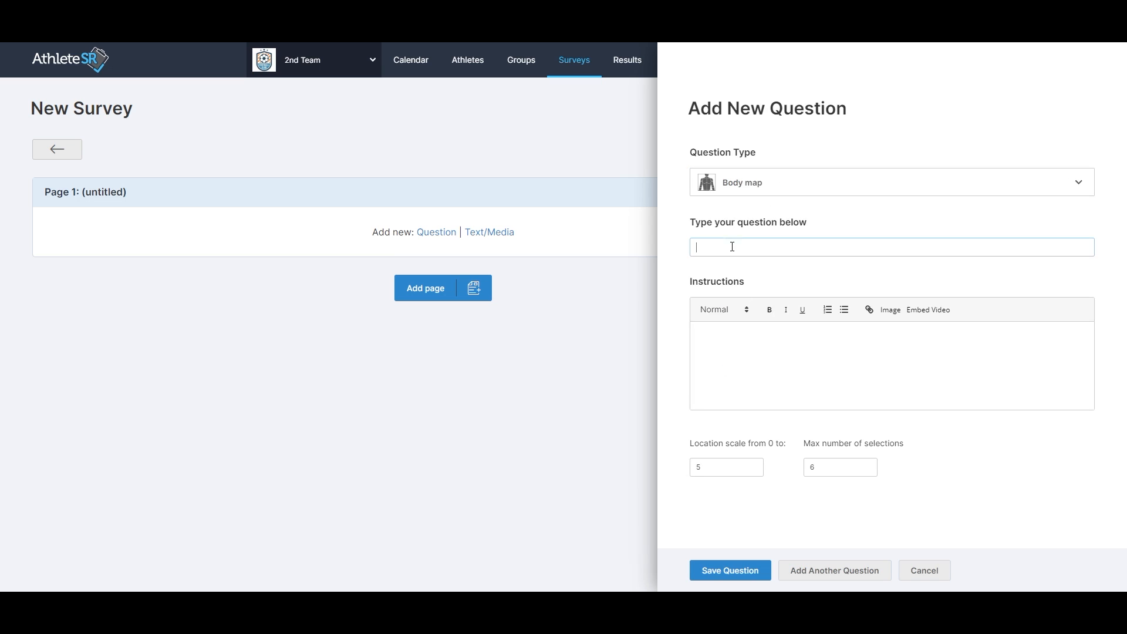
text(Where are you sore?)
Set the location scale to 10 and the maximum number of selections to 10, then save the question.
click(712, 467)
key(BackSpace)
text(10)
click(827, 468)
key(BackSpace)
text(10)
click(728, 571)
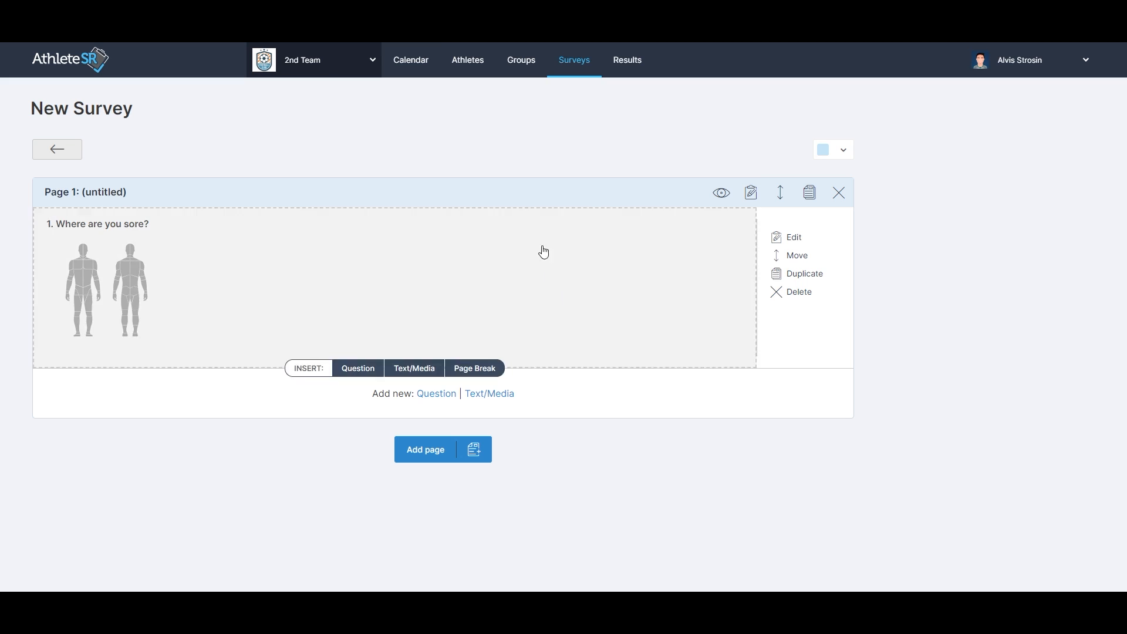
Create a new calendar event titled Afternoon training.
click(426, 71)
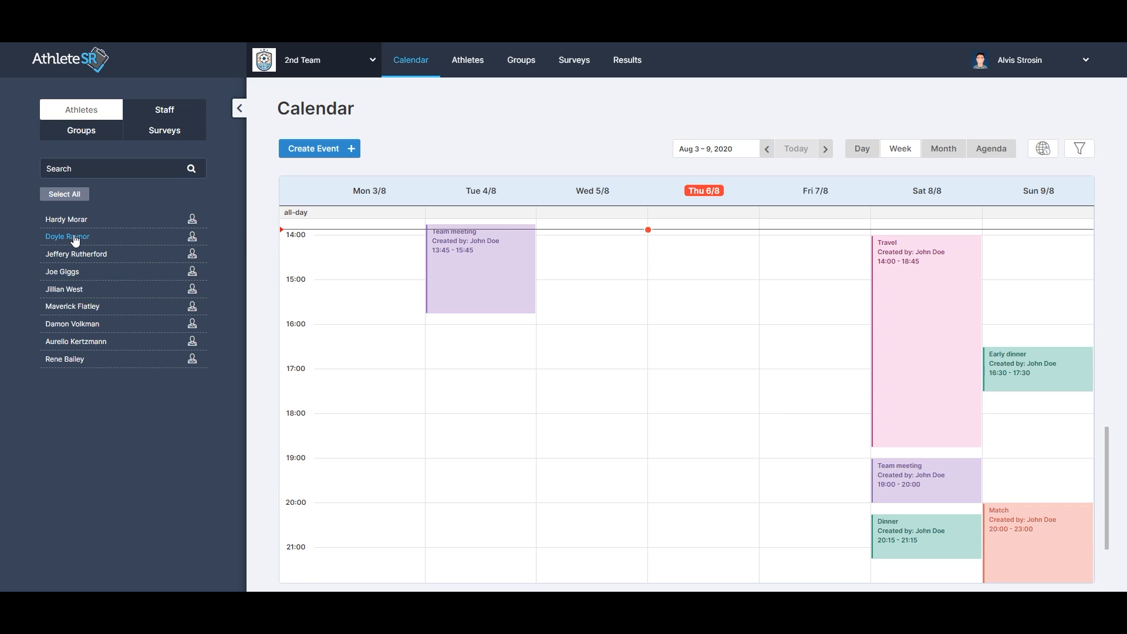
mouse_move(79, 241)
mouse_down()
mouse_move(679, 258)
mouse_move(81, 243)
mouse_up()
click(330, 148)
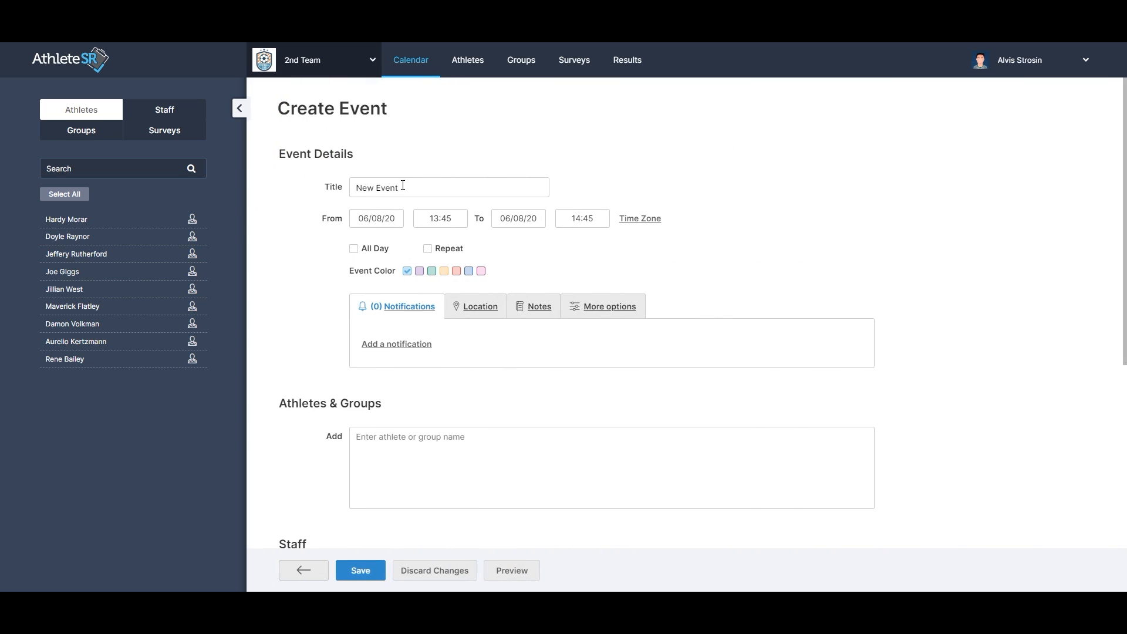
drag(405, 188, 324, 185)
text(Afternoon training)
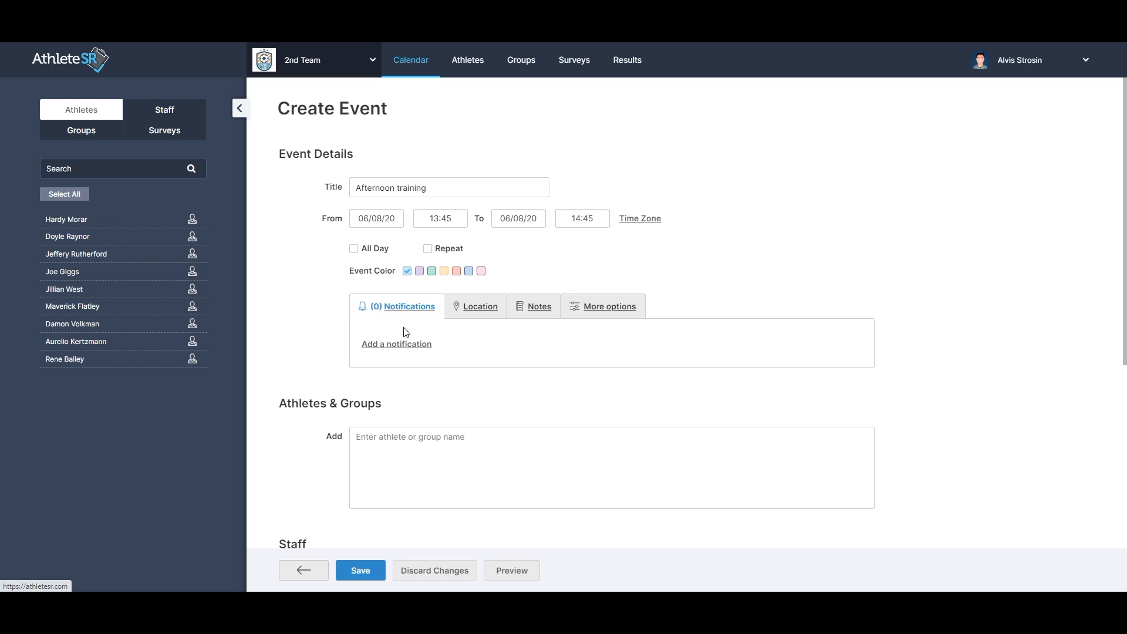
Add an Email & Push notification to the event.
click(403, 346)
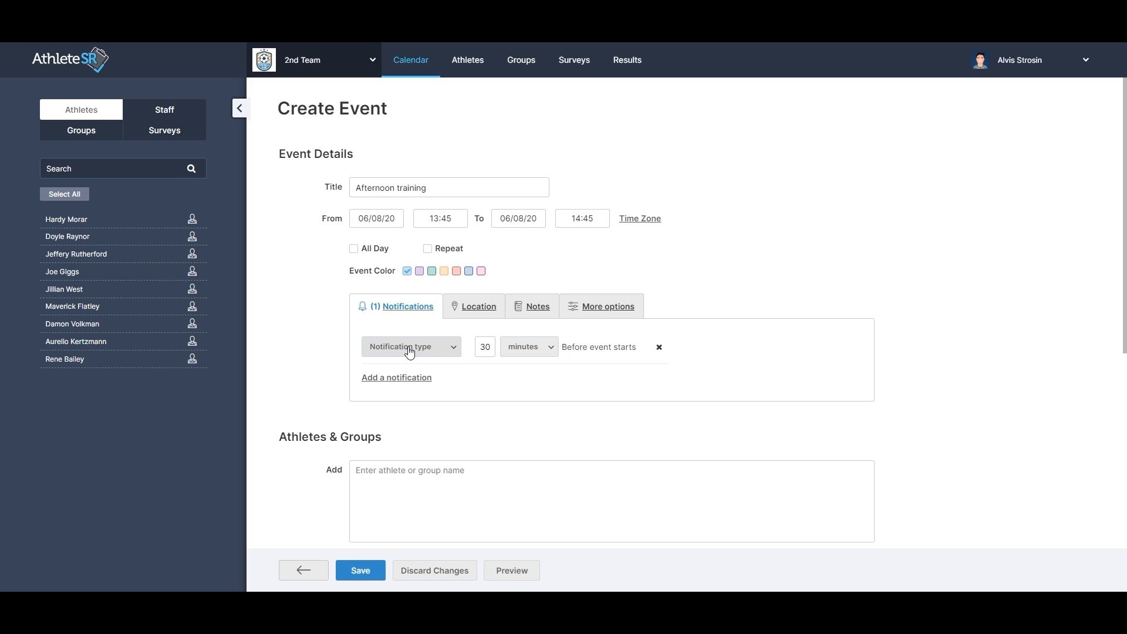
click(453, 351)
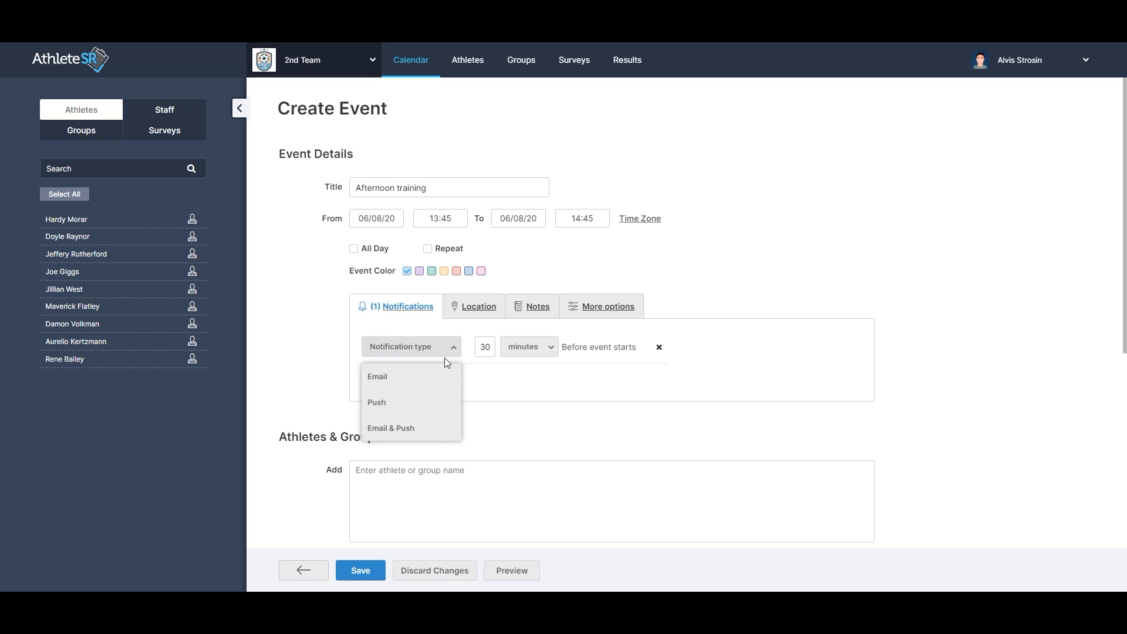
click(426, 427)
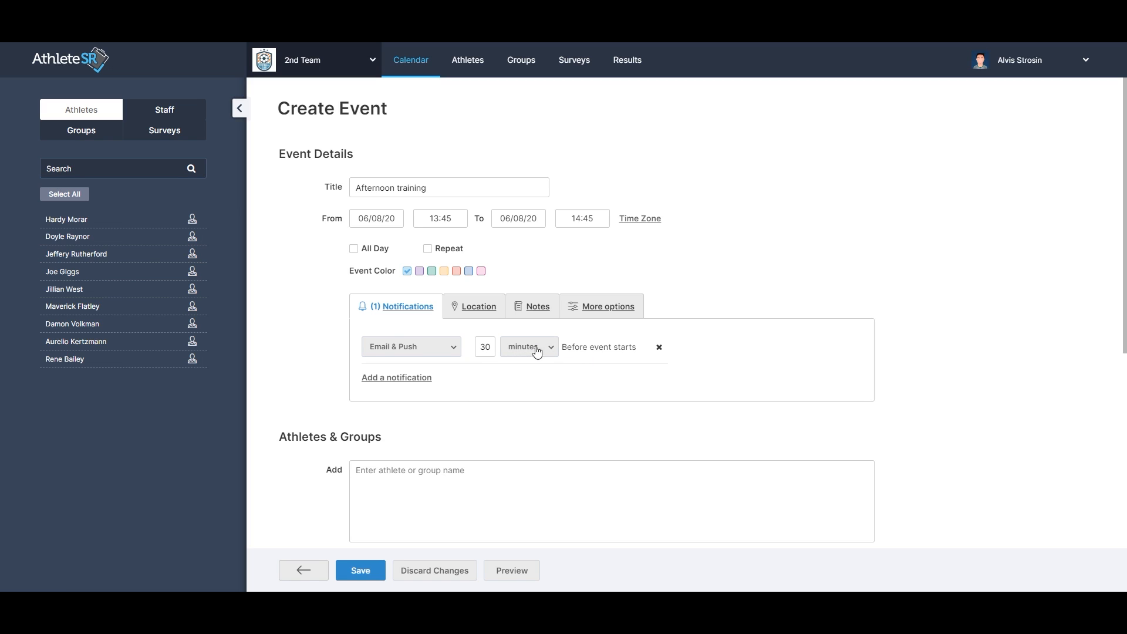
Browse the event's Location, Notes and More options sections.
click(500, 321)
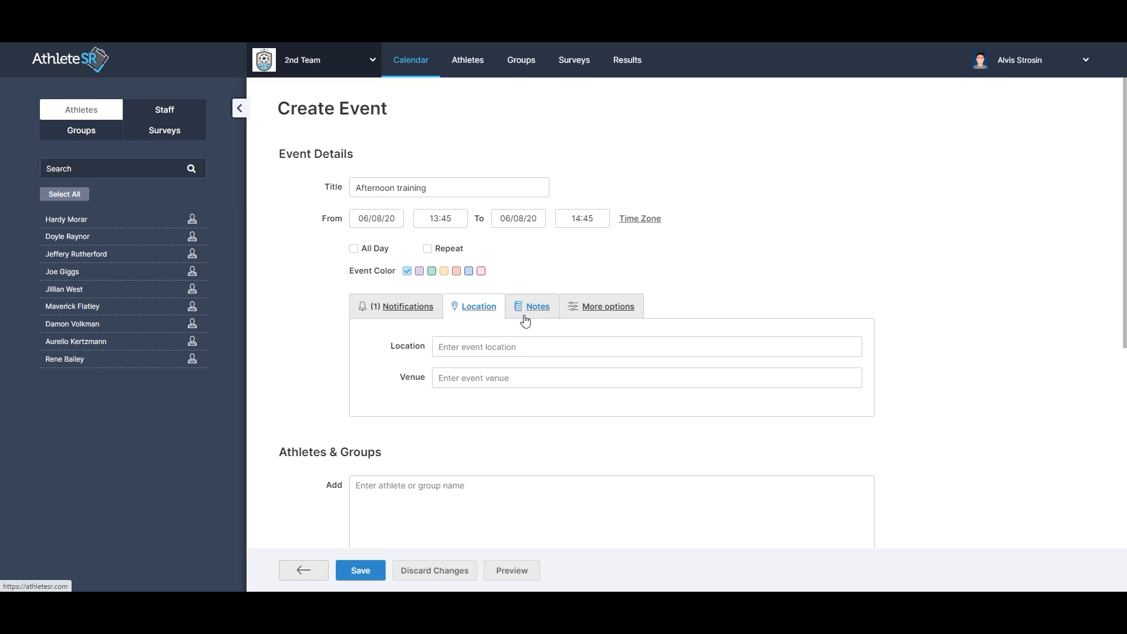
click(525, 321)
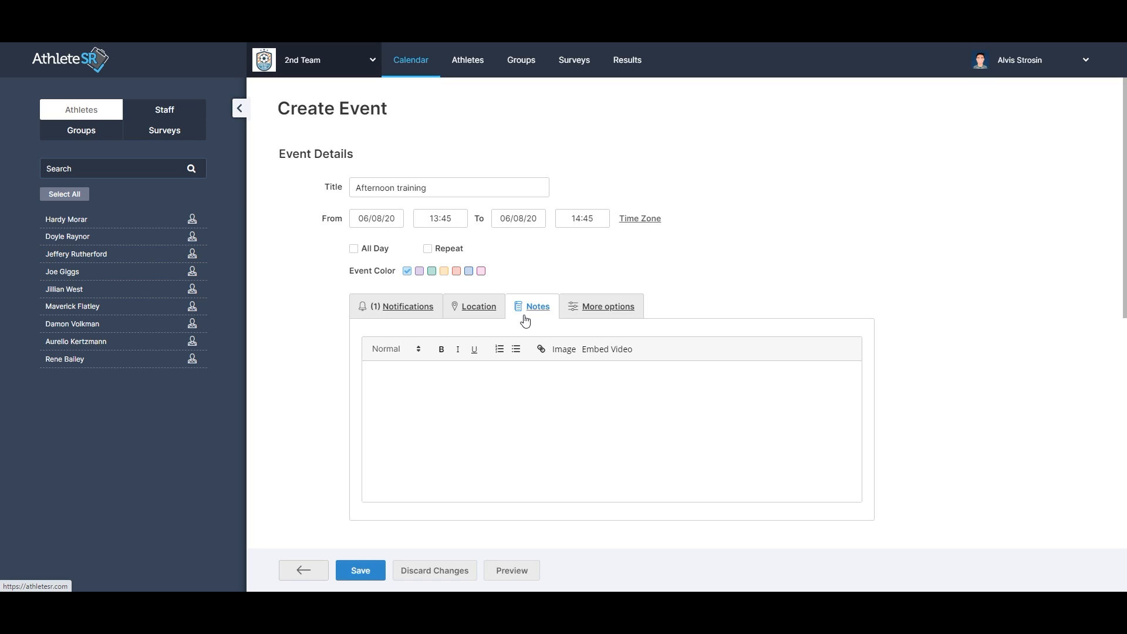
click(569, 319)
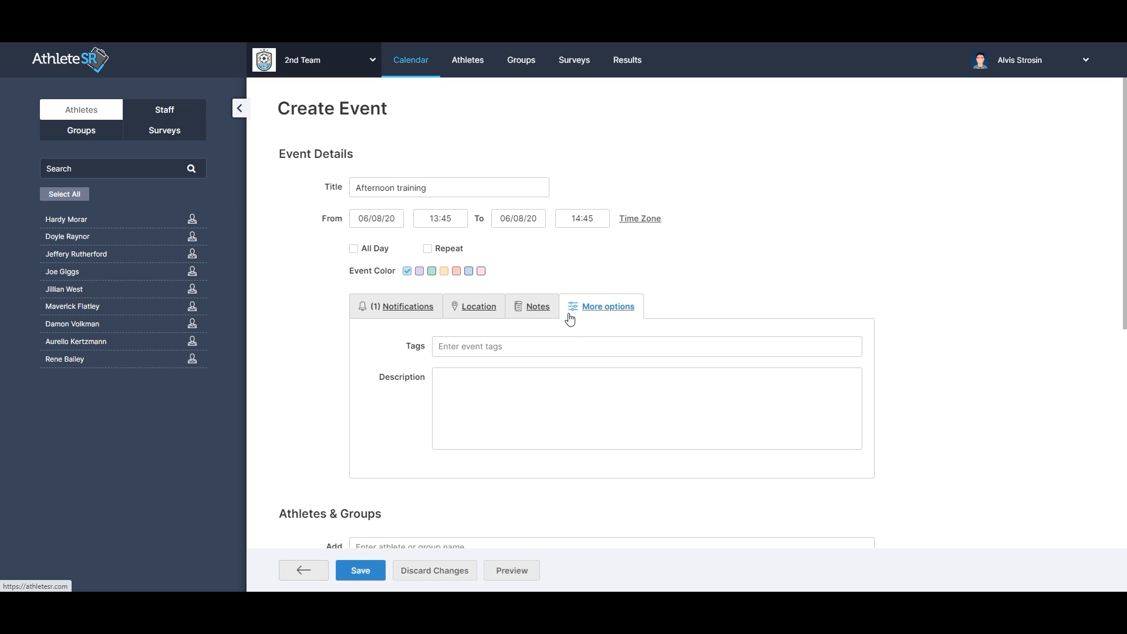
Add the first two athletes and the All Athletes group to the event's athletes.
scroll(495, 382, down, 3)
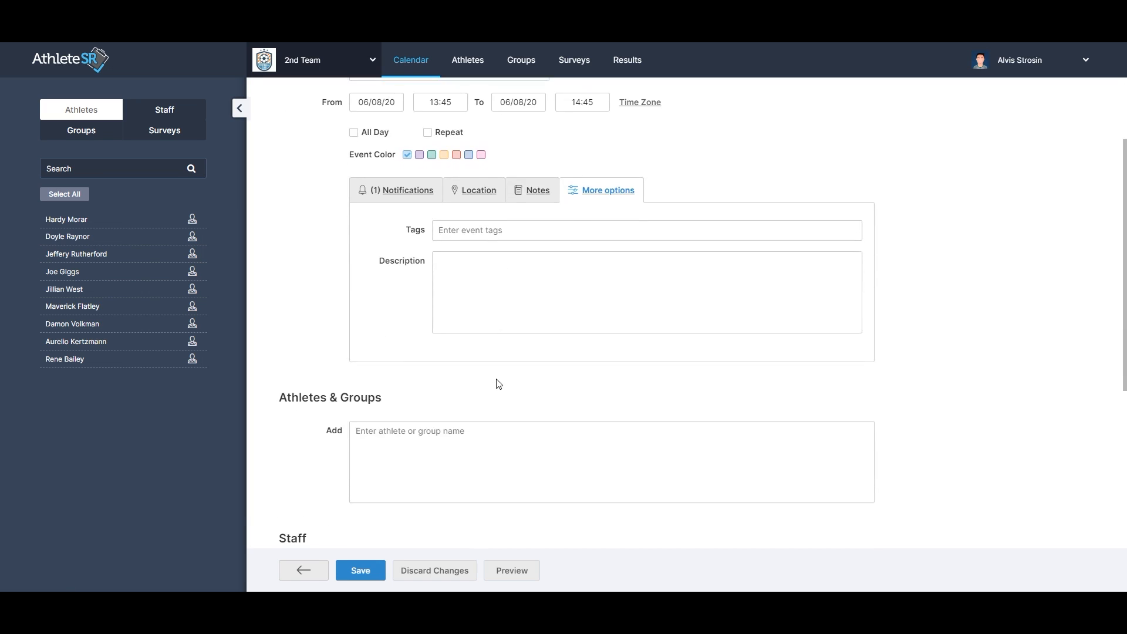
scroll(486, 382, down, 1)
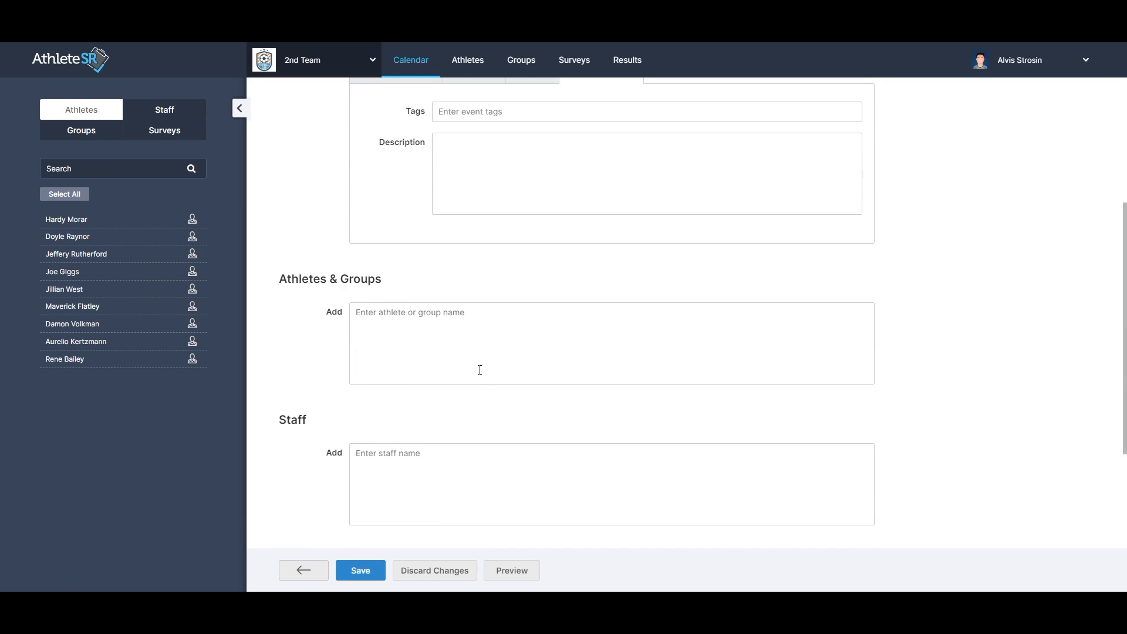
click(476, 334)
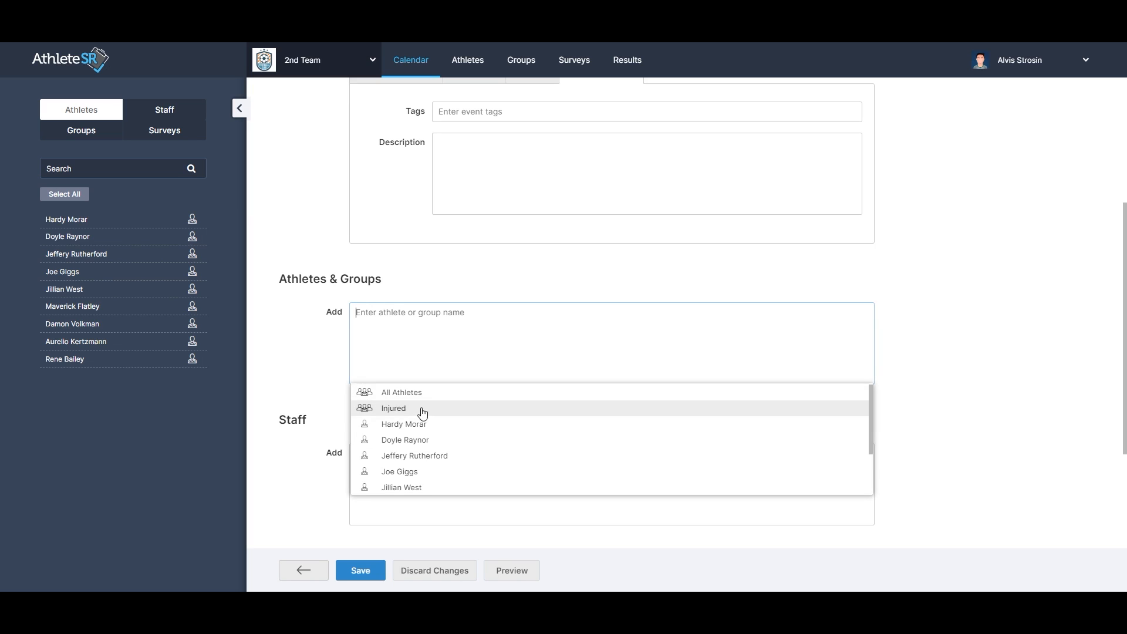
click(408, 426)
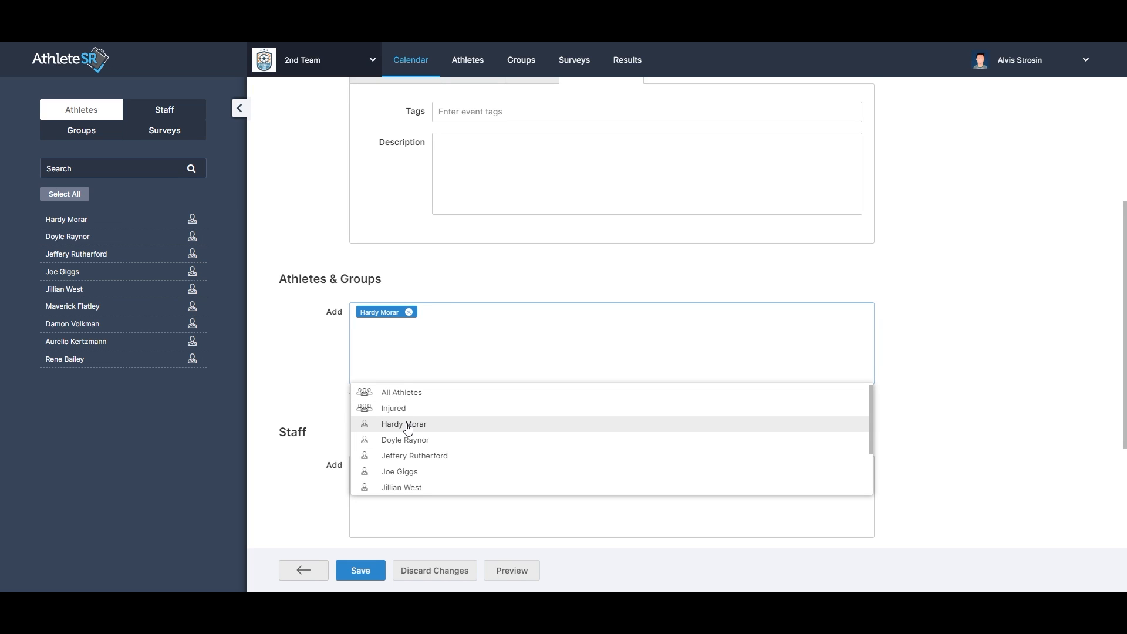
click(211, 293)
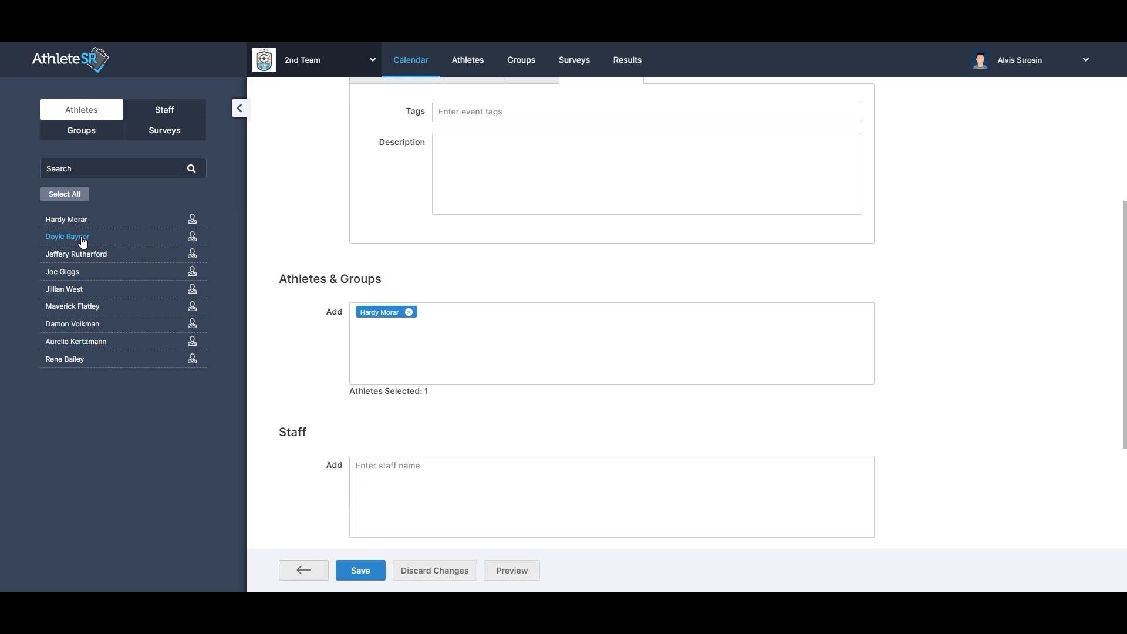
drag(70, 240, 414, 351)
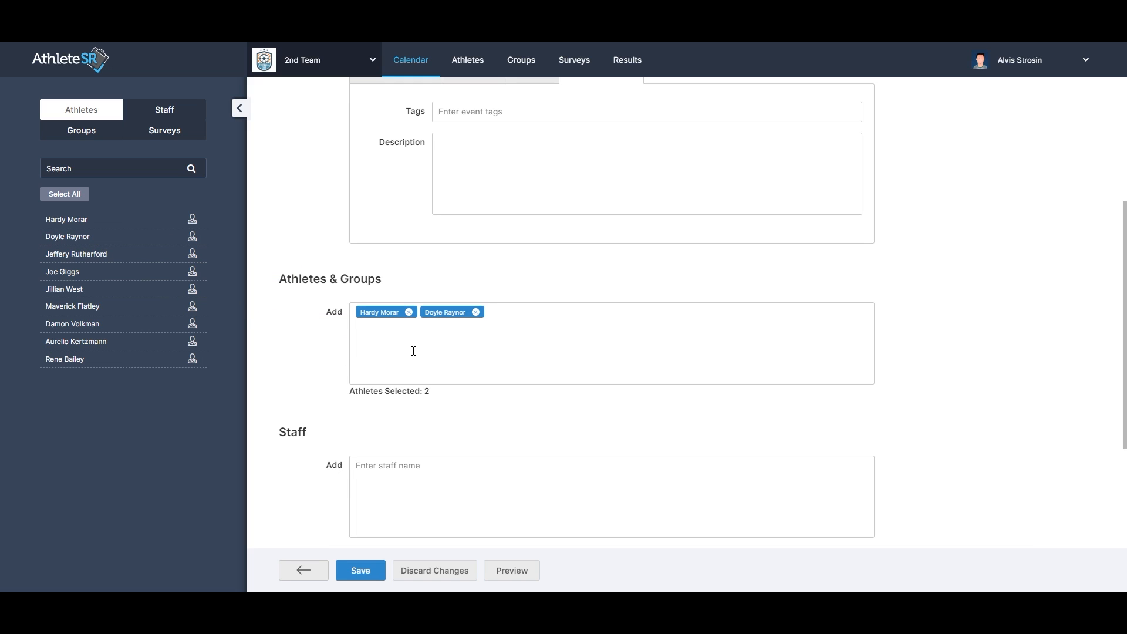
click(414, 351)
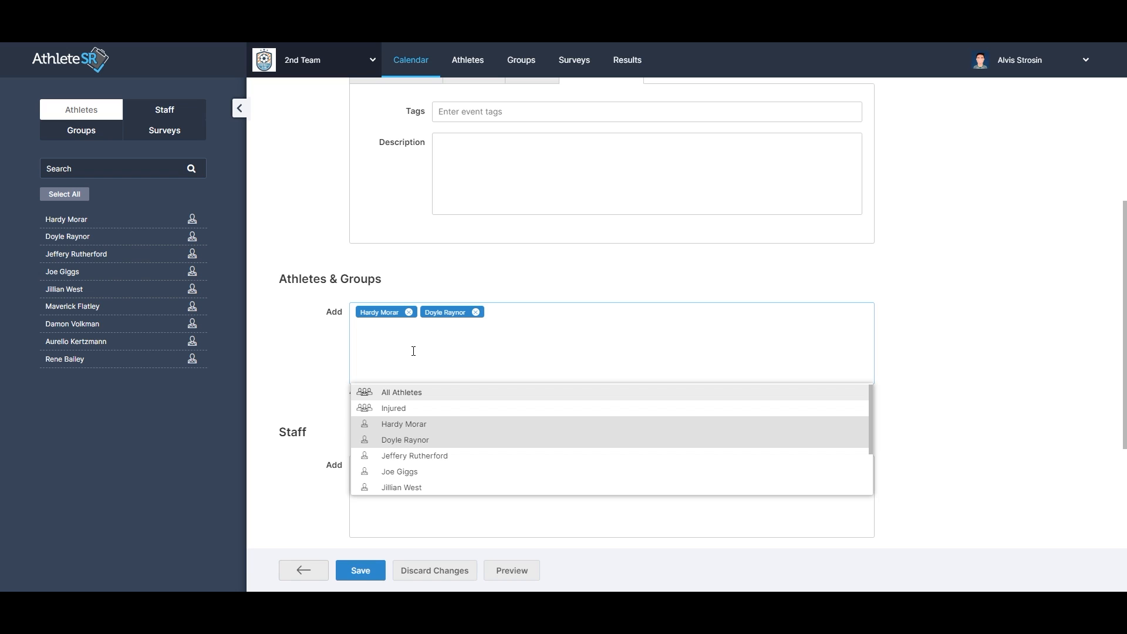
click(409, 392)
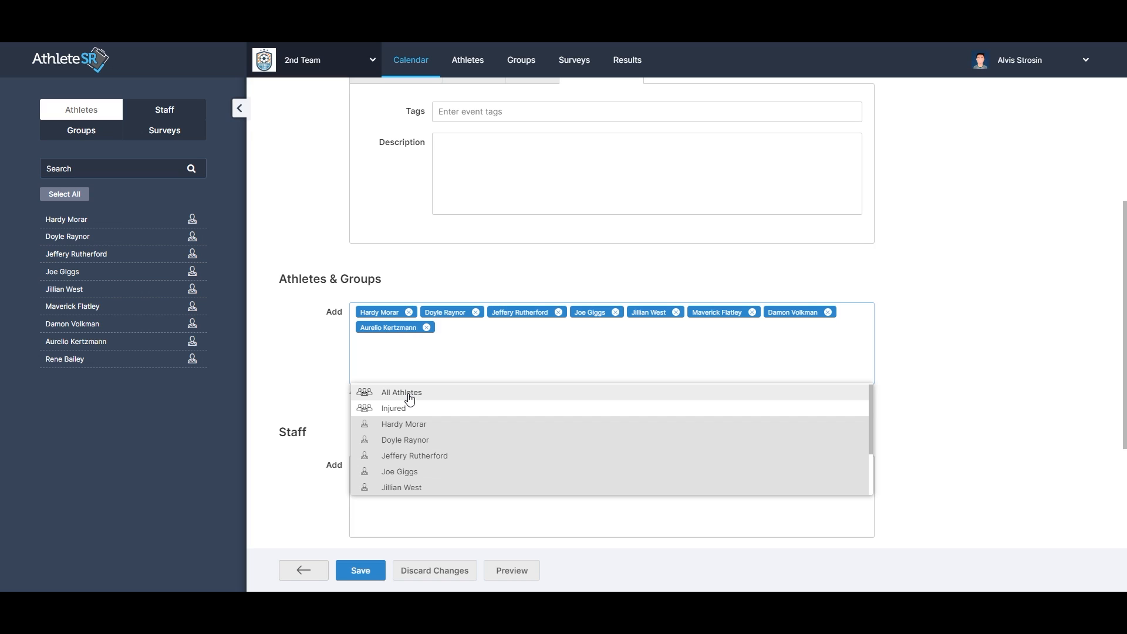
Add the signed-in staff member to the event's Staff list.
click(418, 370)
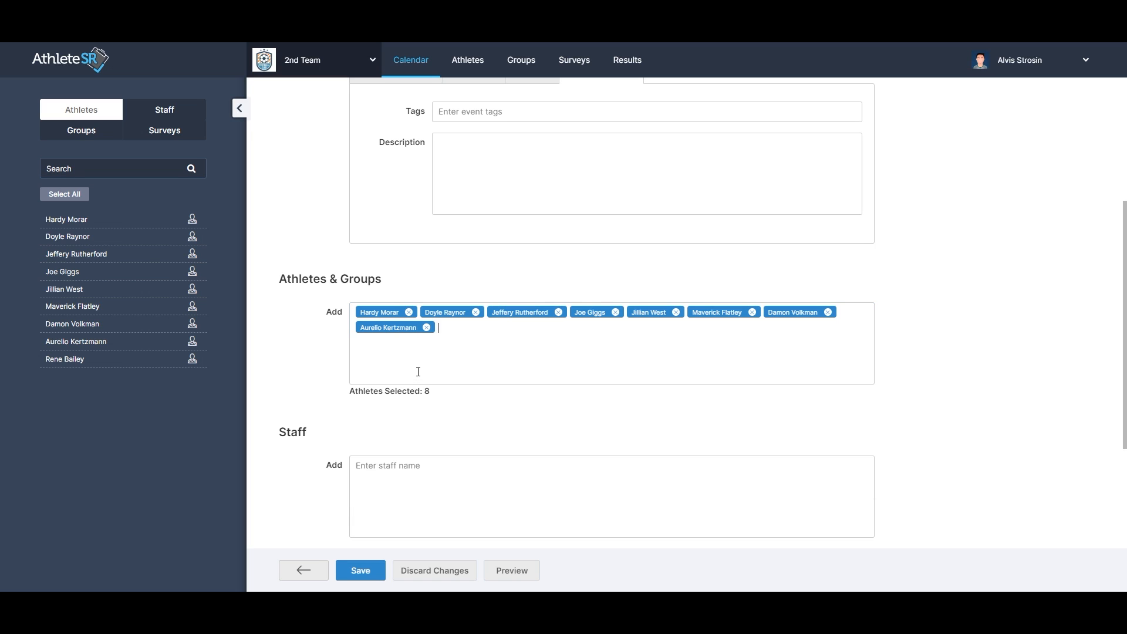
scroll(418, 371, down, 2)
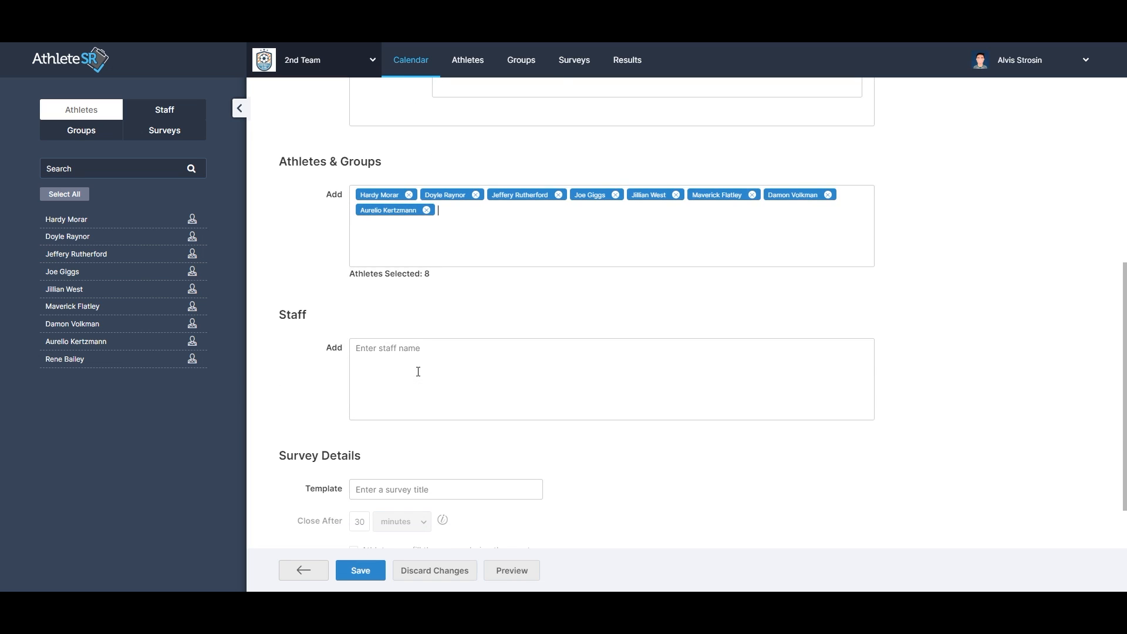
click(412, 354)
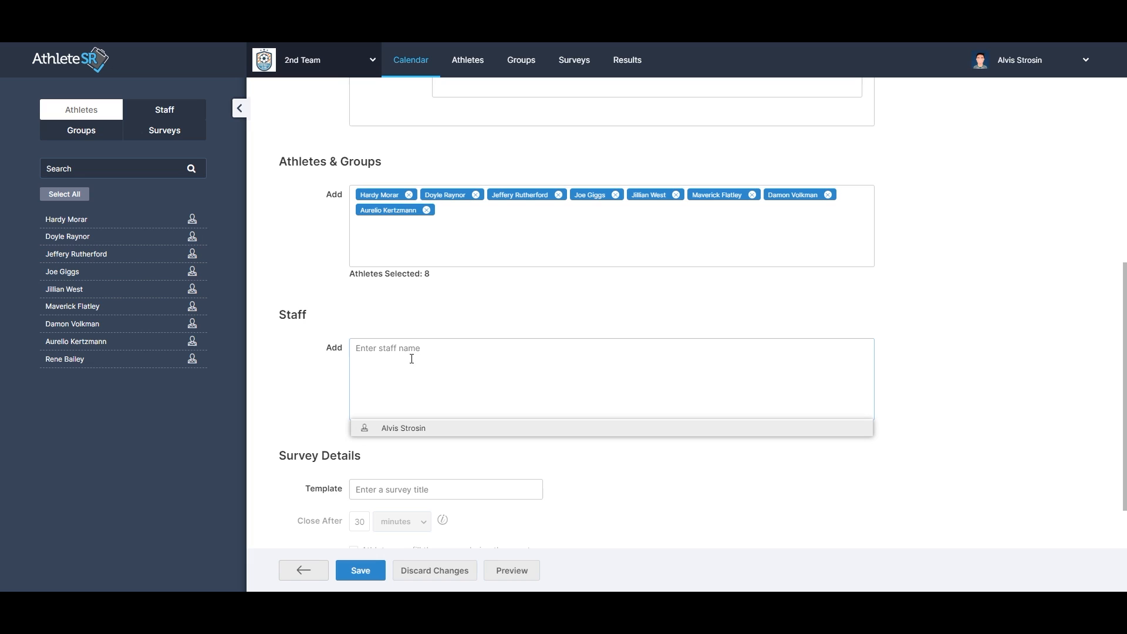
click(405, 429)
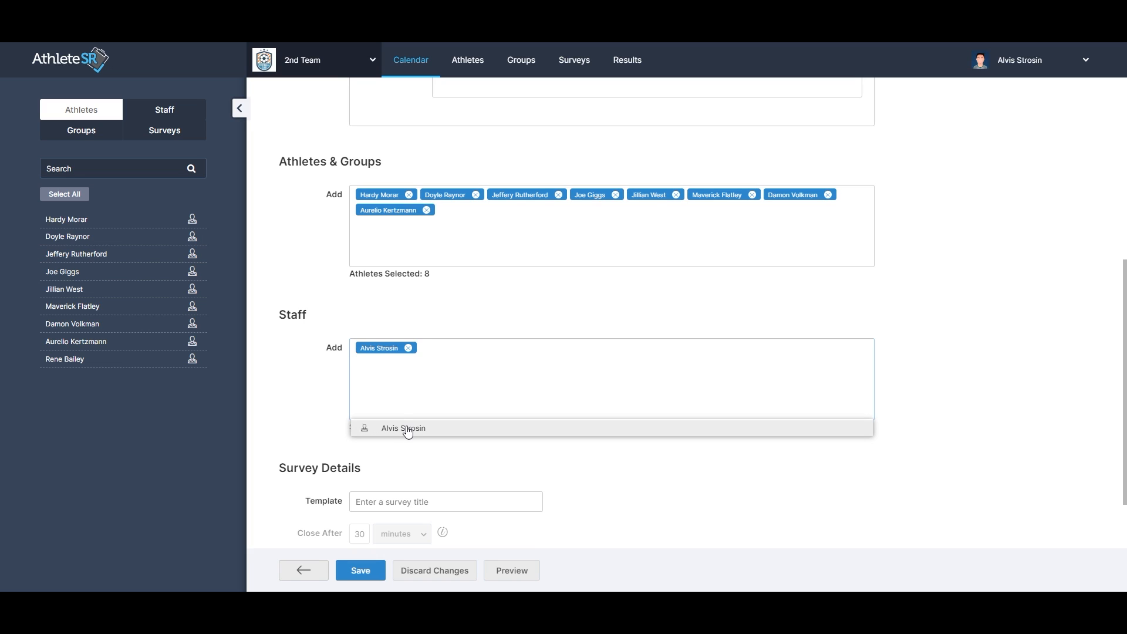
click(407, 455)
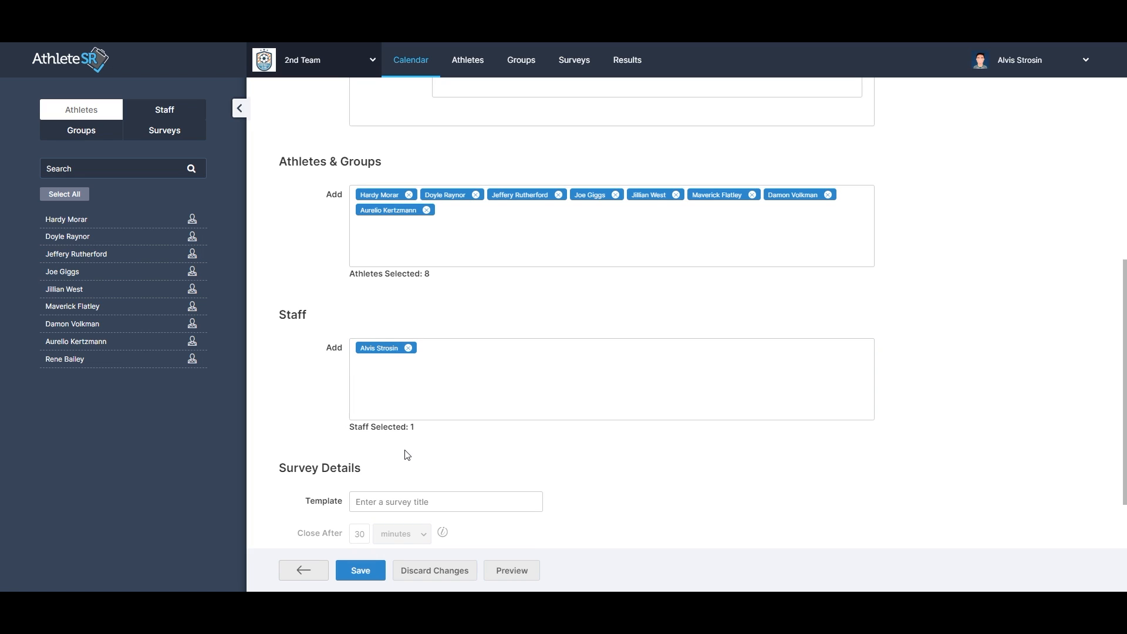
Set the event's survey template to sRPE and save the event, sending a notification to all participants.
scroll(407, 455, down, 2)
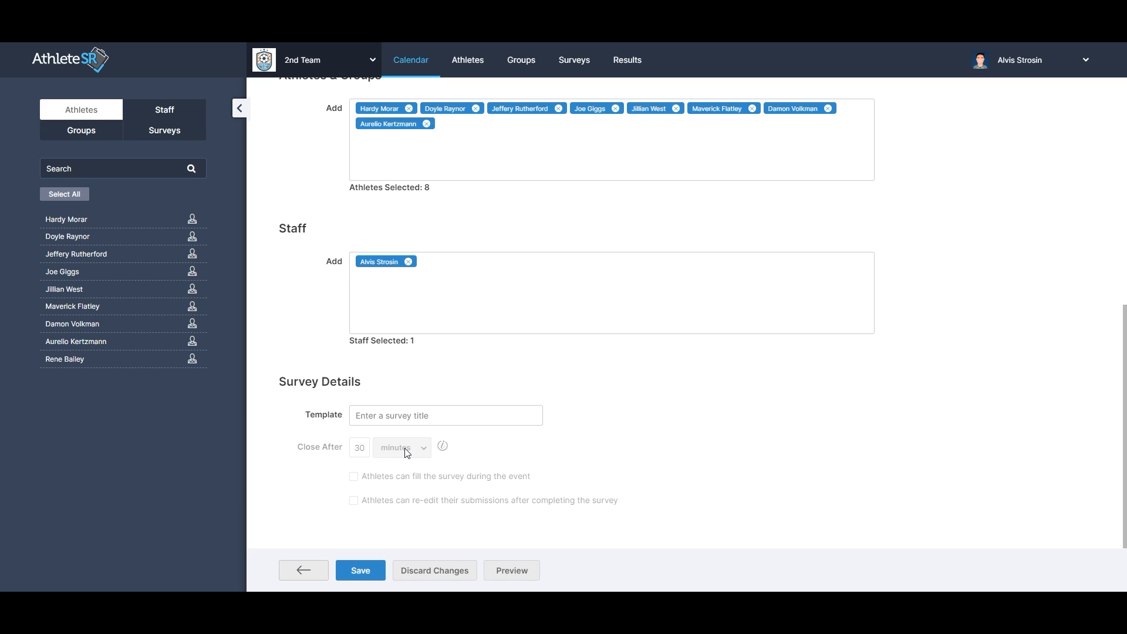
click(408, 416)
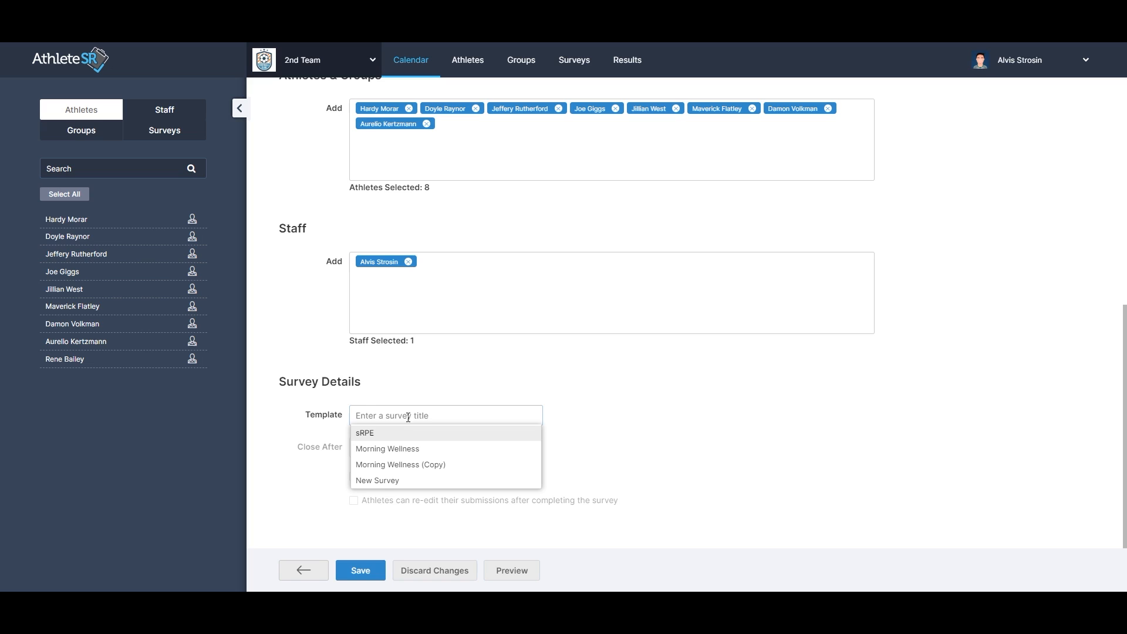
click(398, 432)
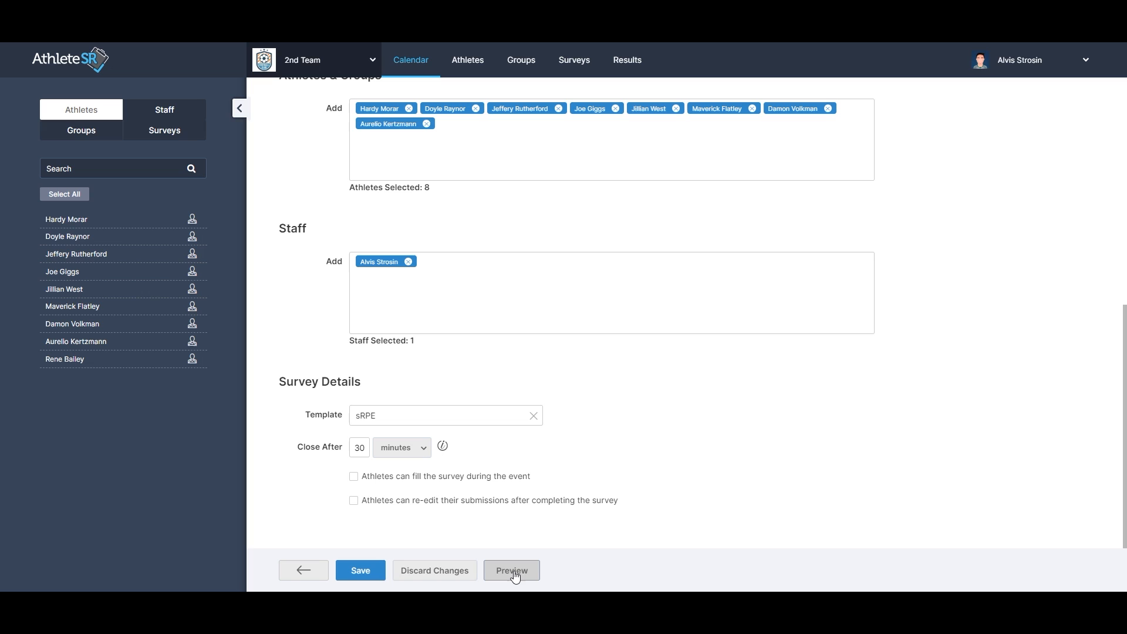
click(378, 571)
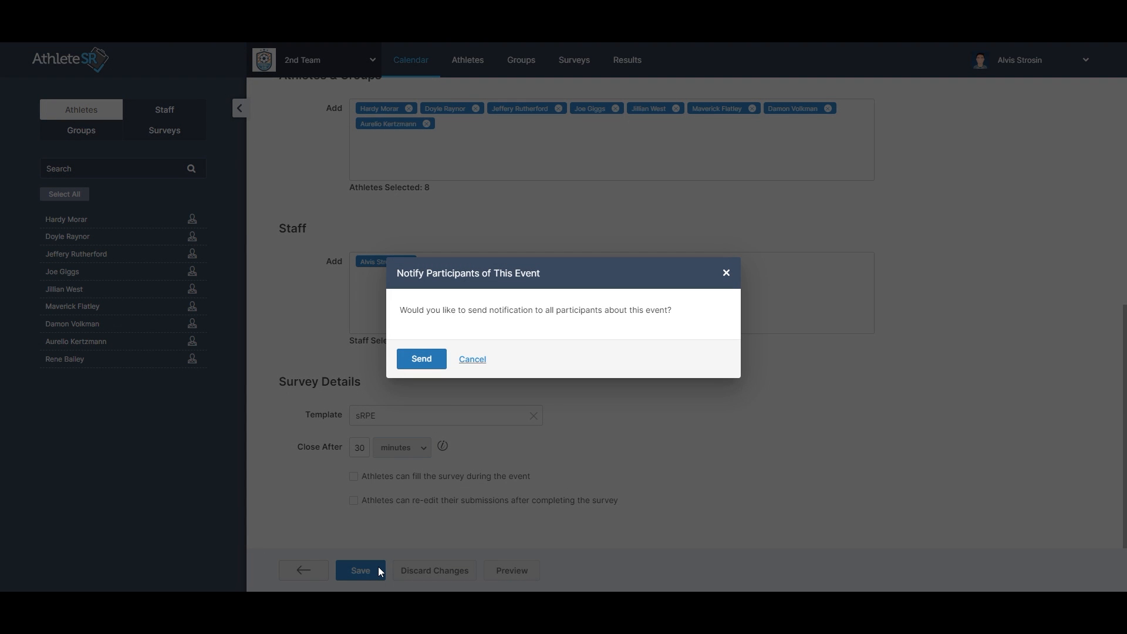
click(444, 361)
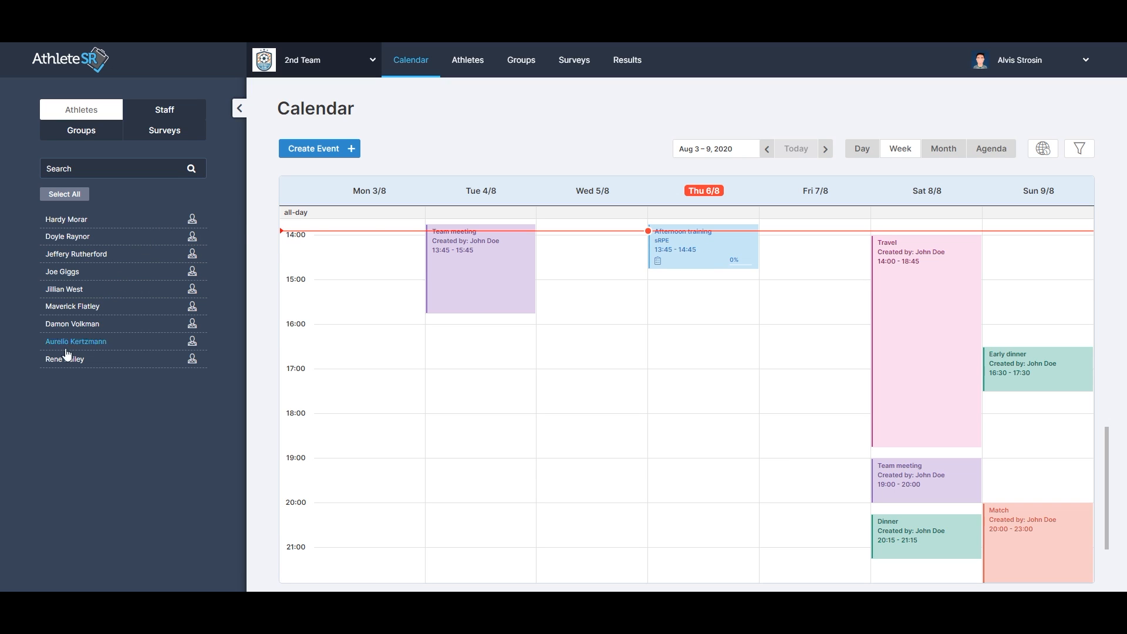
Add the last athlete in the sidebar list to the Afternoon training event on the calendar.
drag(61, 359, 674, 250)
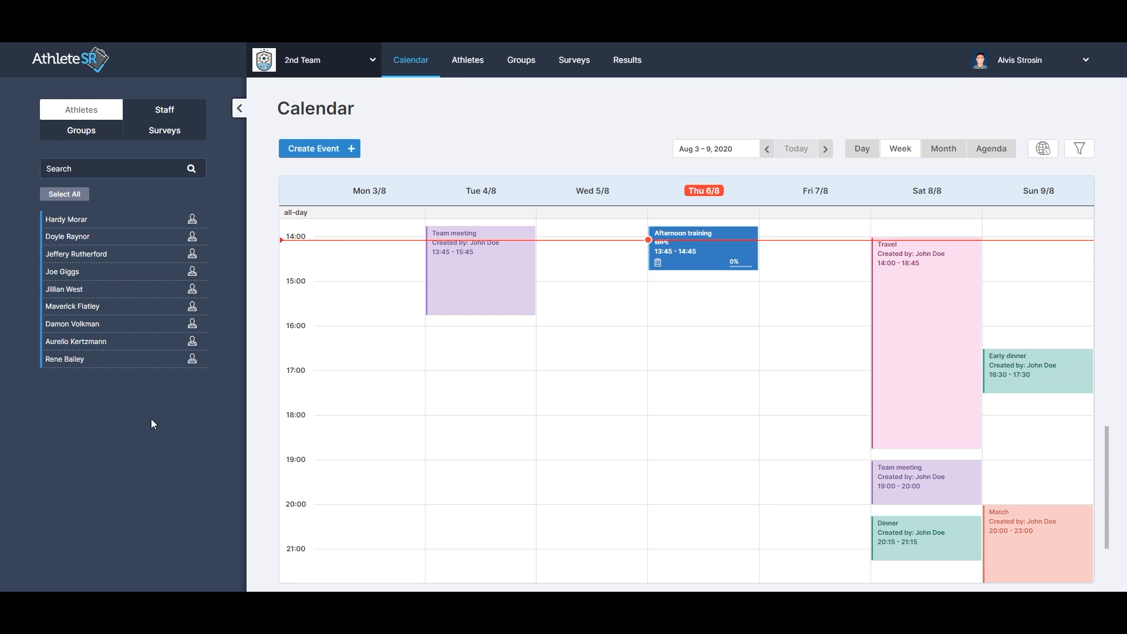
Open the Results page and inspect the survey and athlete filter options.
click(623, 70)
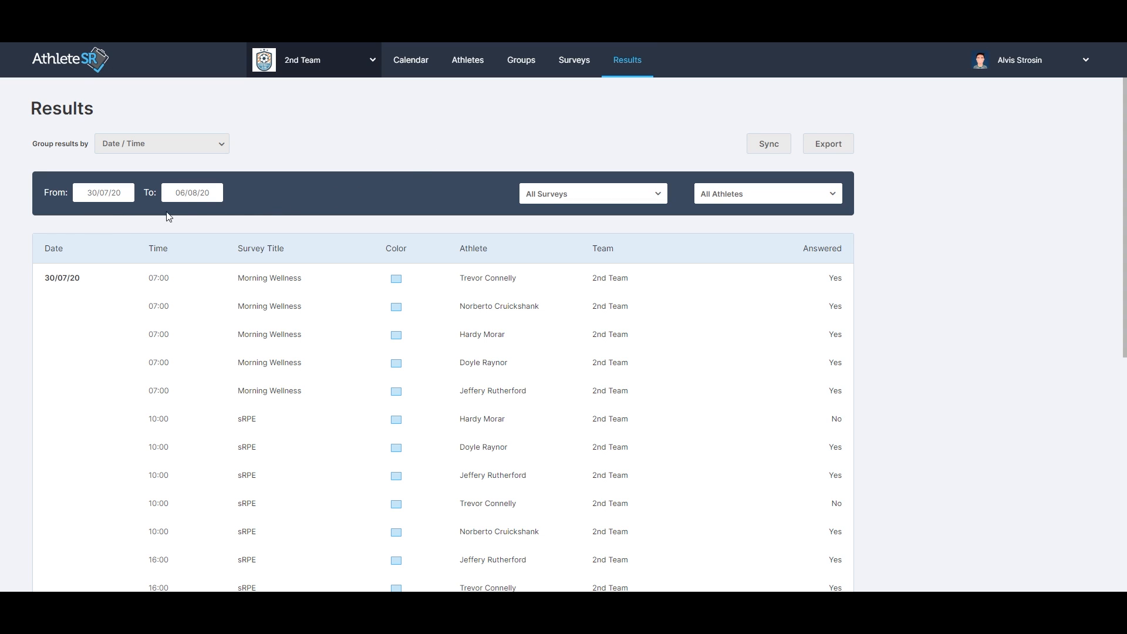
click(628, 194)
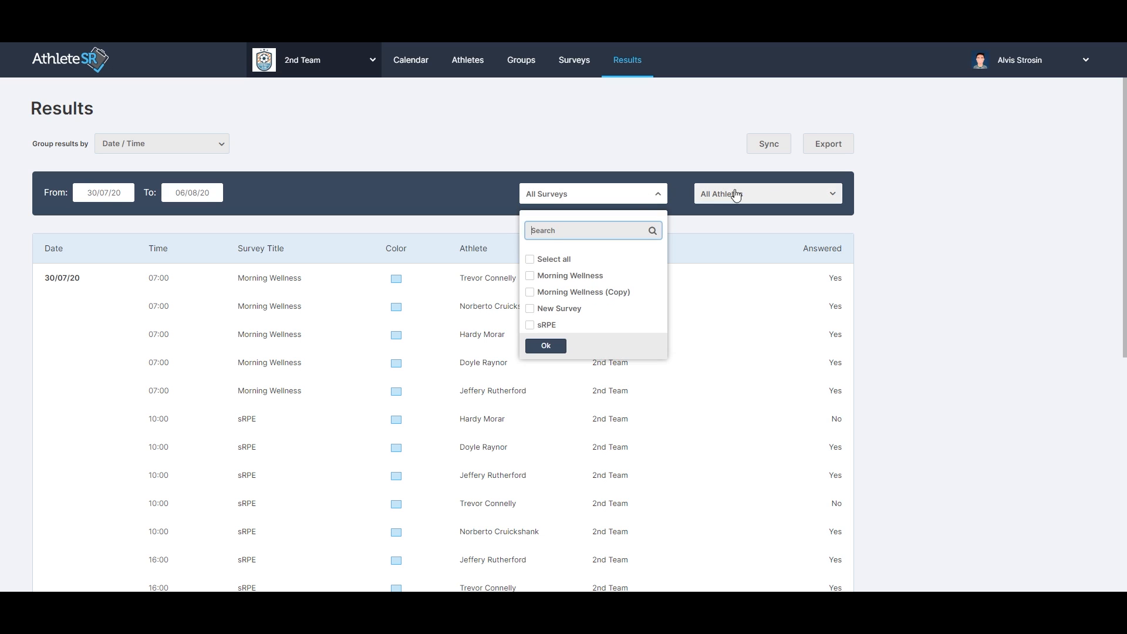
click(787, 194)
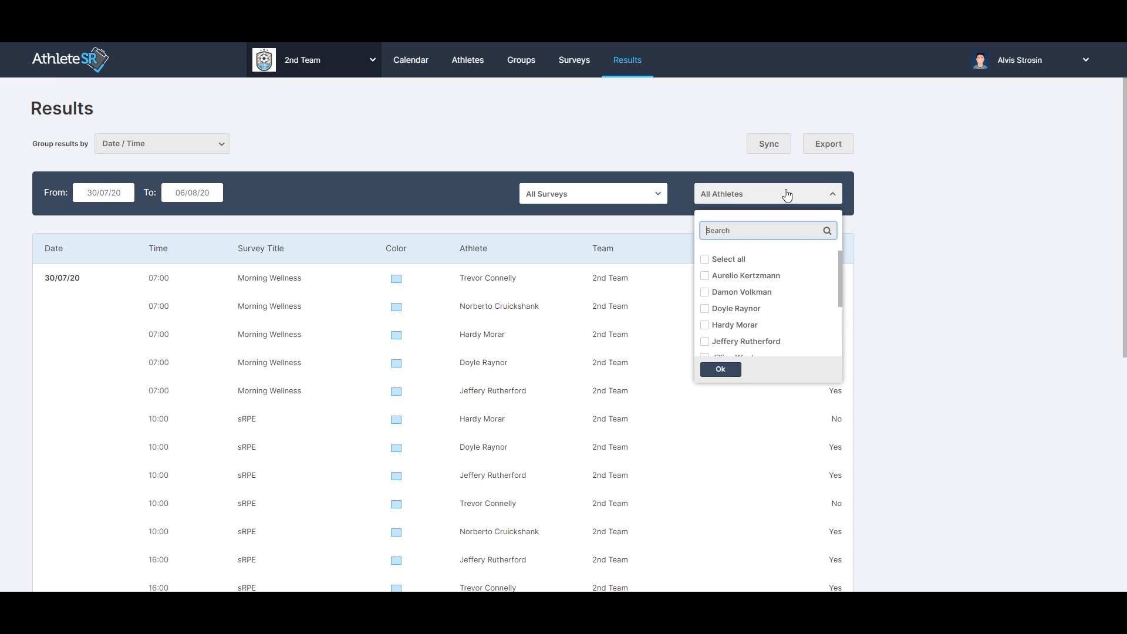
click(900, 233)
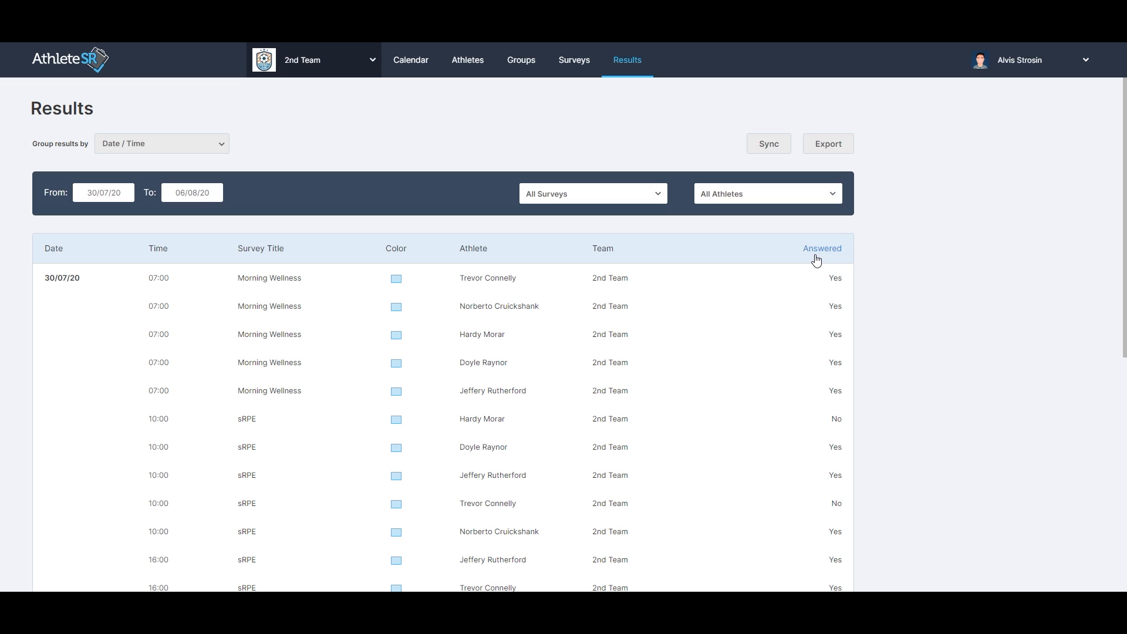
Open an athlete's Morning Wellness survey response and review its answers, including the sore areas, before closing the preview.
click(801, 344)
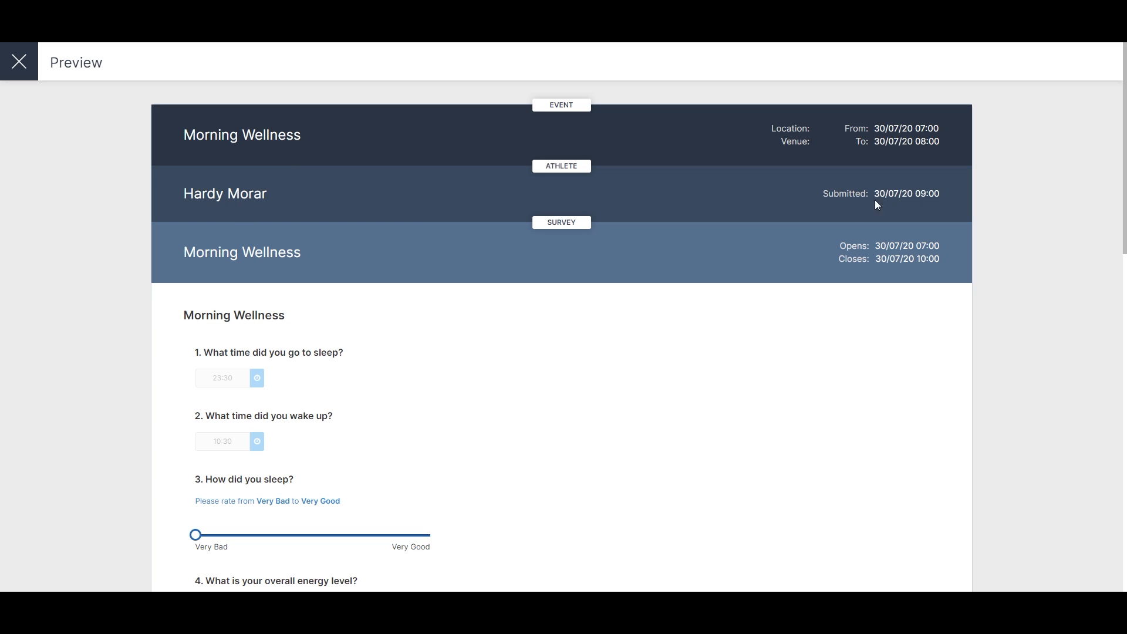
scroll(585, 360, down, 4)
scroll(586, 360, down, 2)
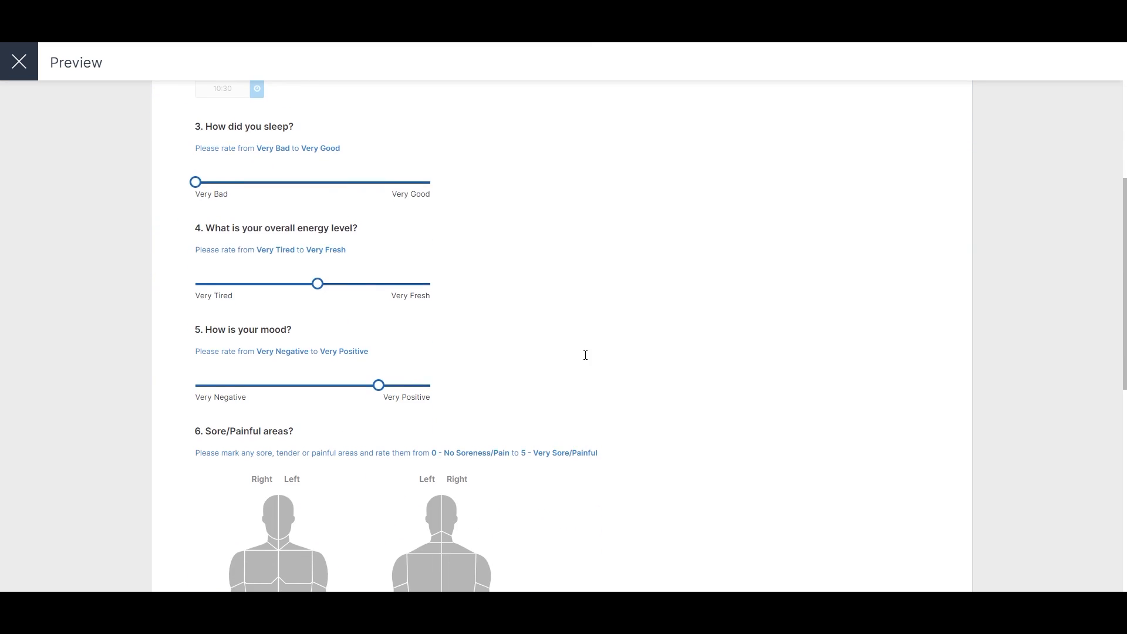
scroll(586, 360, down, 4)
scroll(586, 360, down, 1)
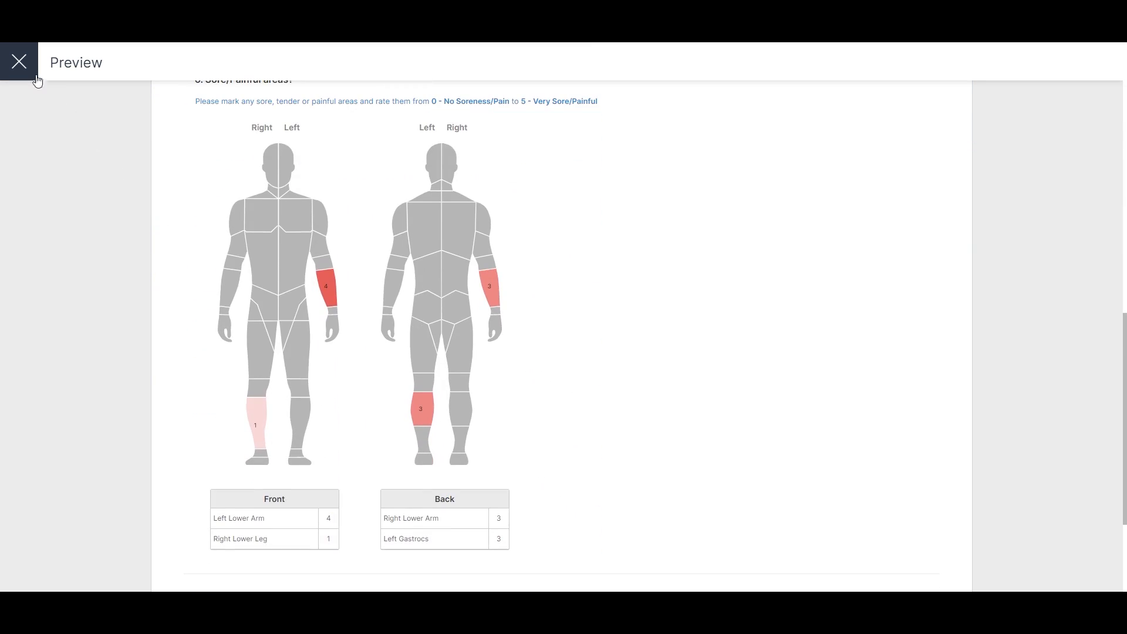
click(20, 62)
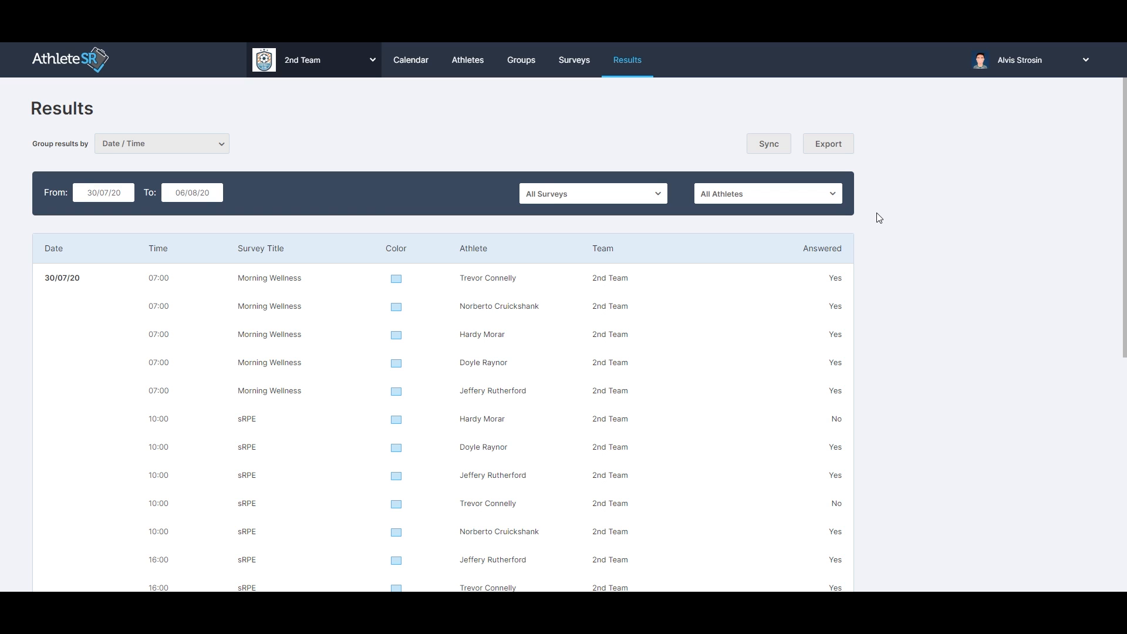
Open the user account menu.
click(1030, 68)
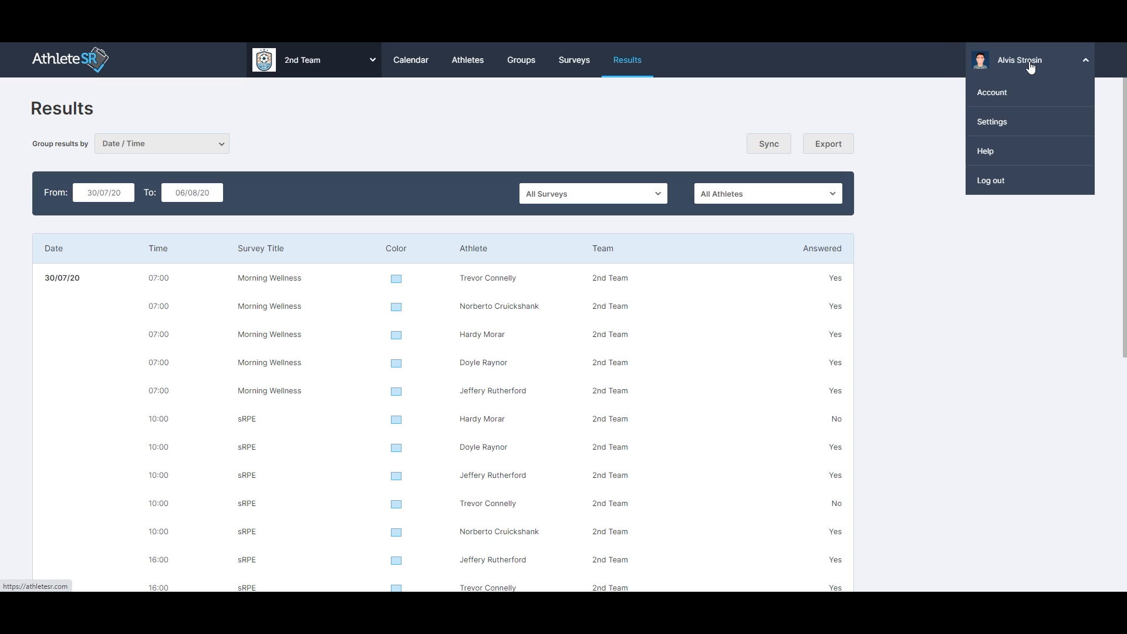